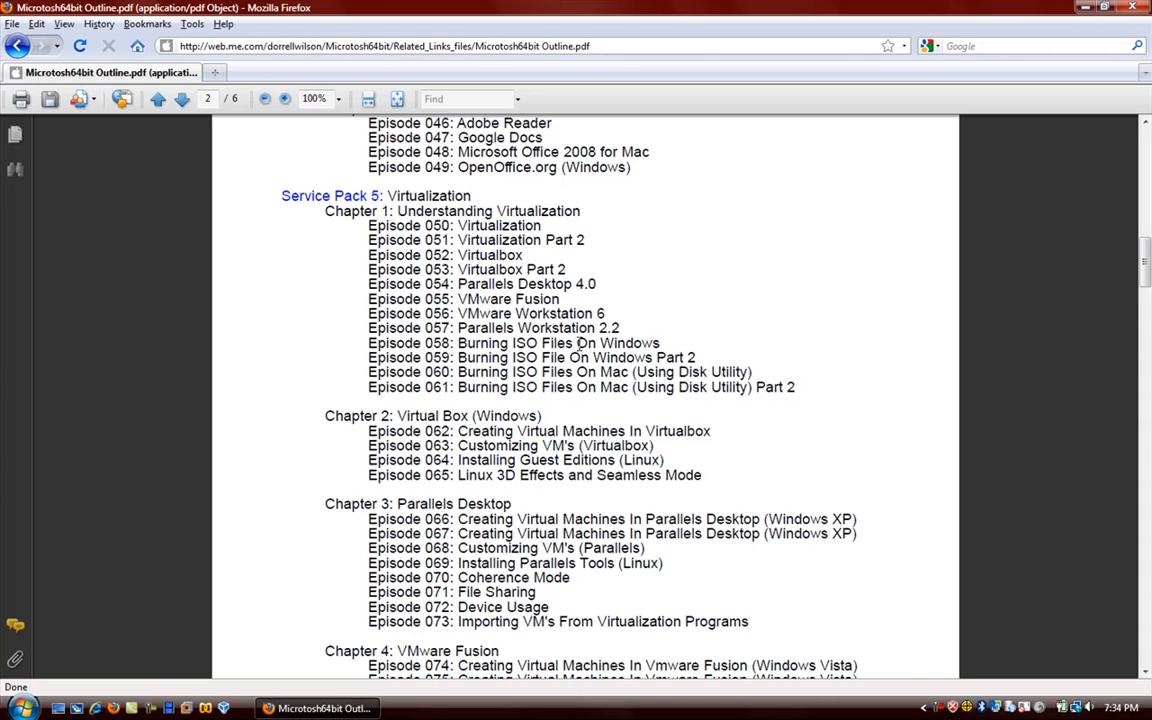
Highlight the "Burning ISO Files On Windows" title of Episode 058 in the outline and point out its Part 2
left_click_drag(458, 343, 660, 344)
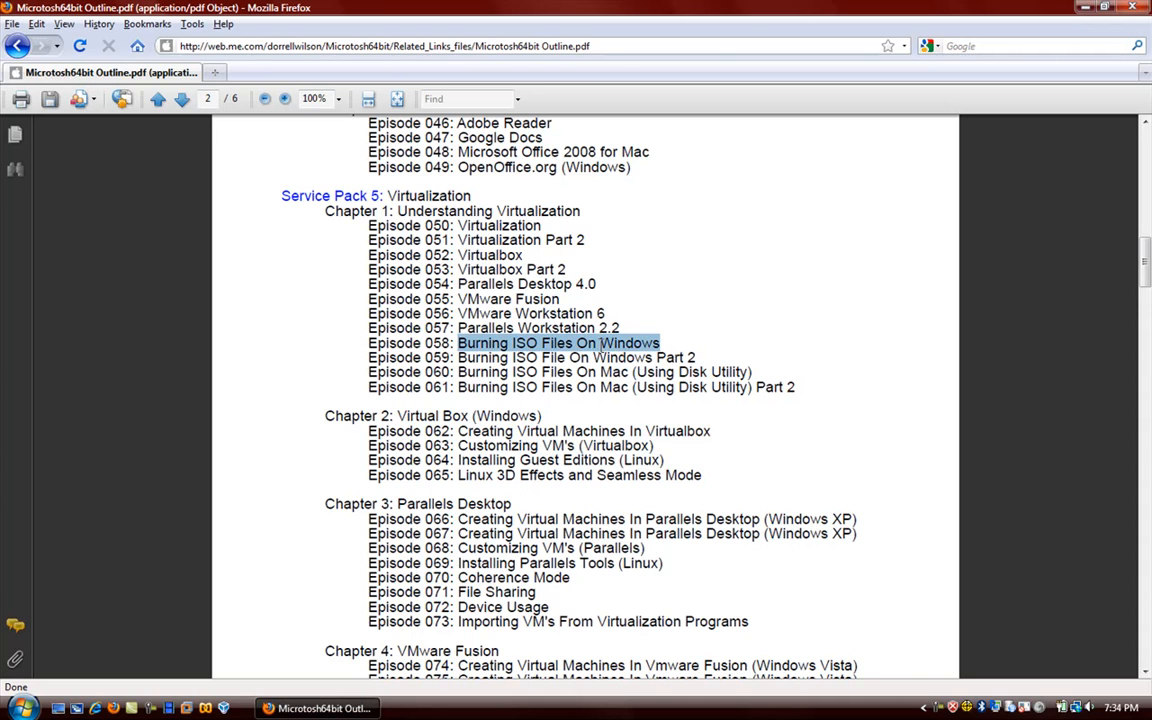
left_click(513, 357)
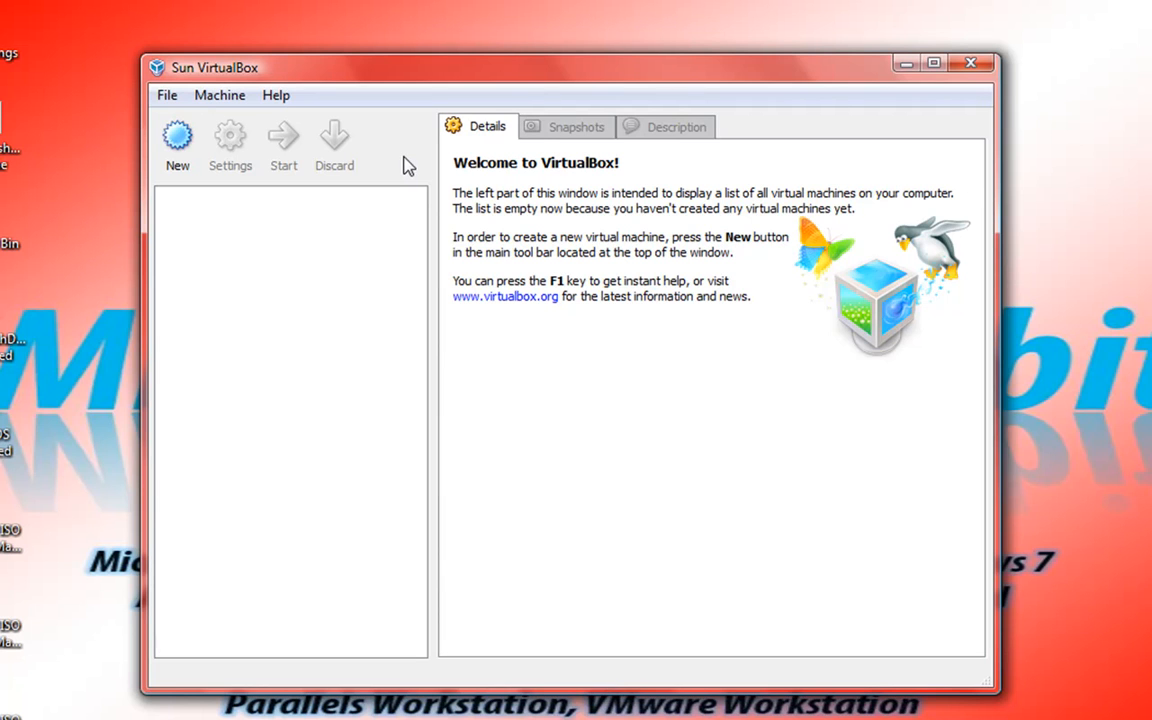
left_click(177, 133)
key("super")
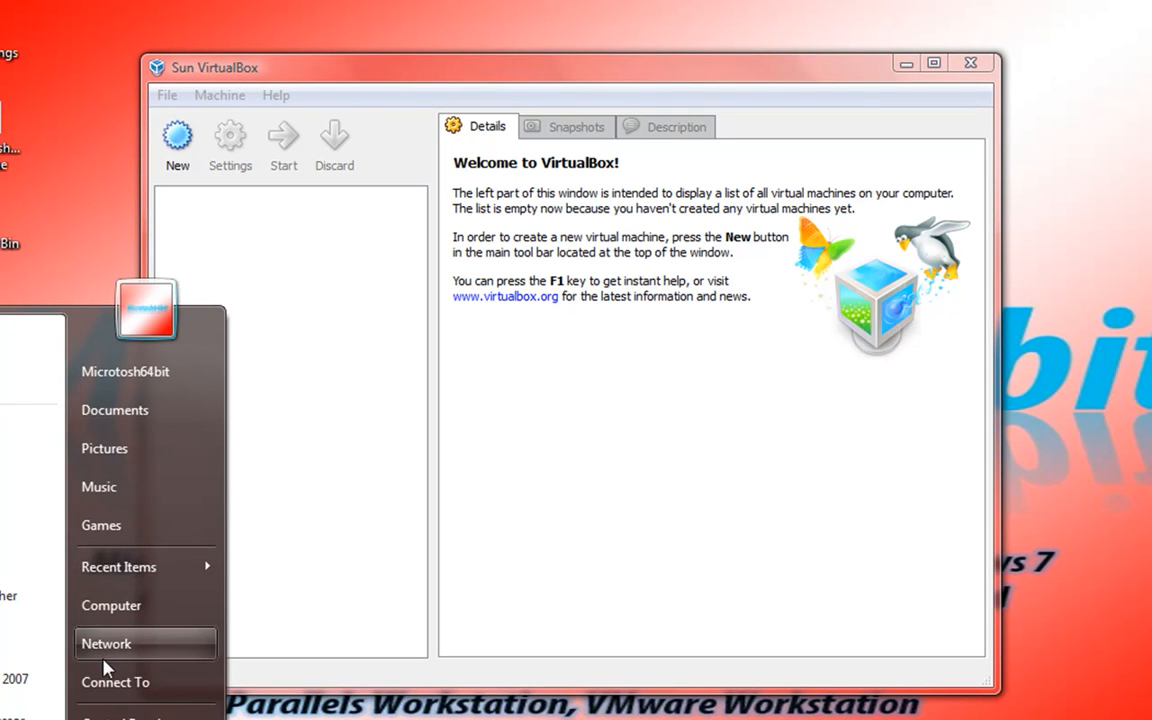
left_click(333, 577)
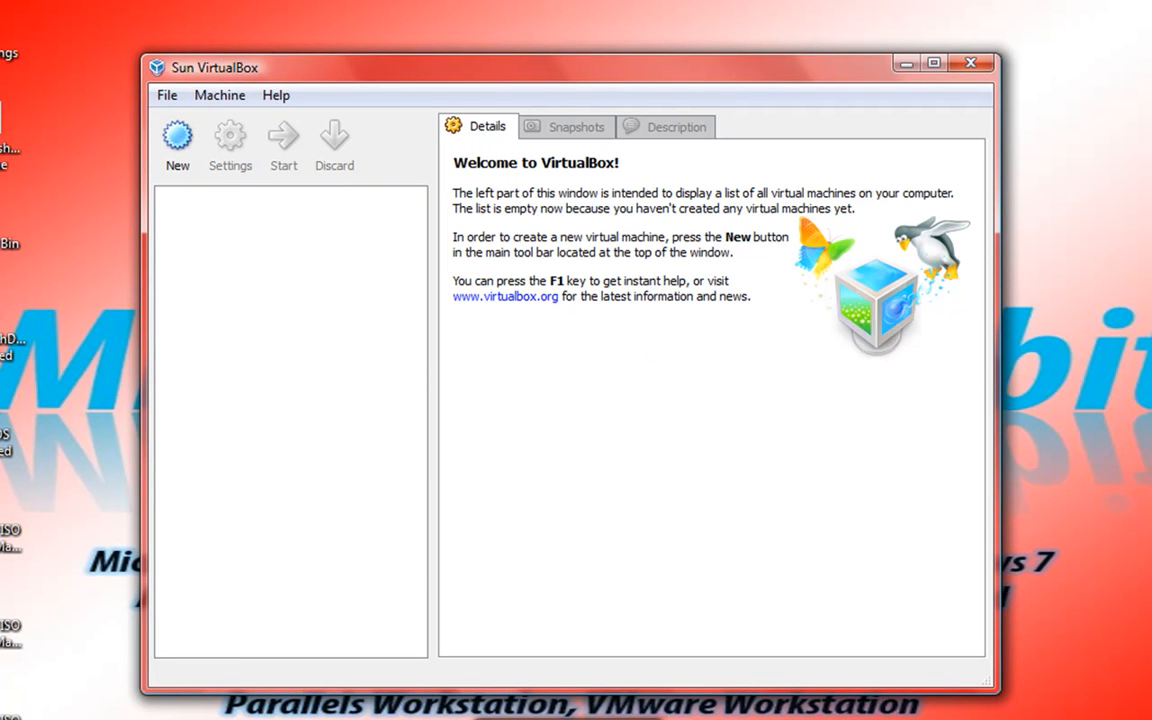
View the contents of the MS BACK UP (H:) drive from Computer and close the window
key("super")
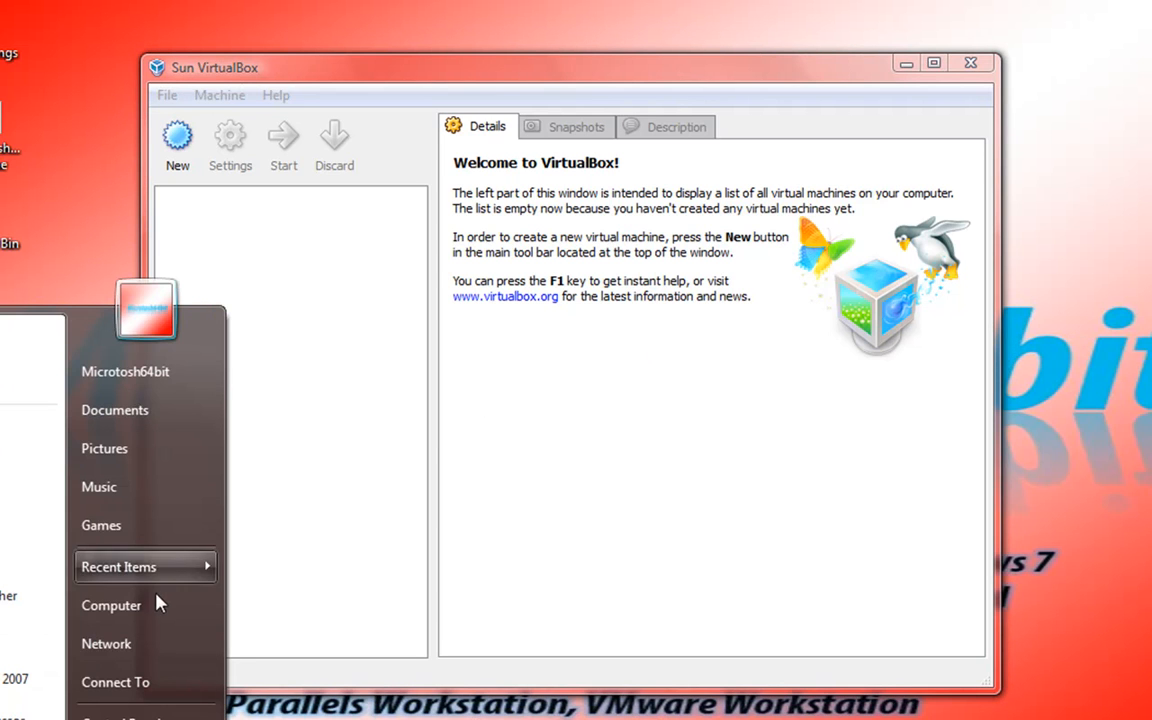
left_click(108, 604)
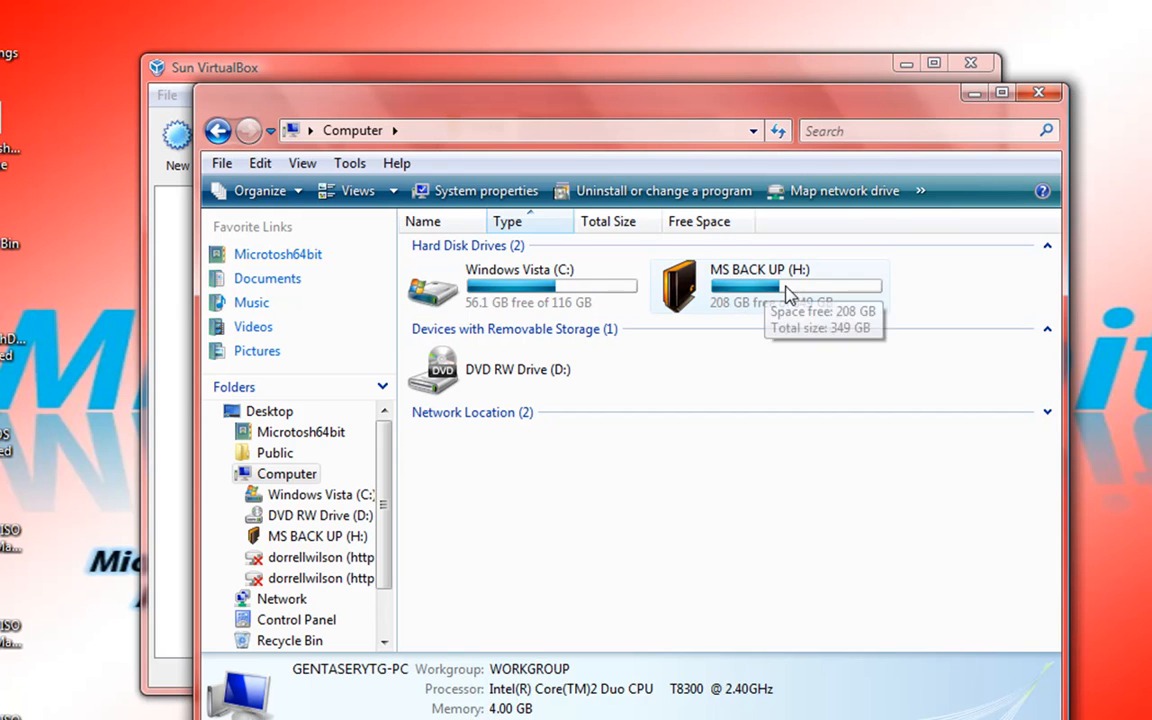
double_click(748, 298)
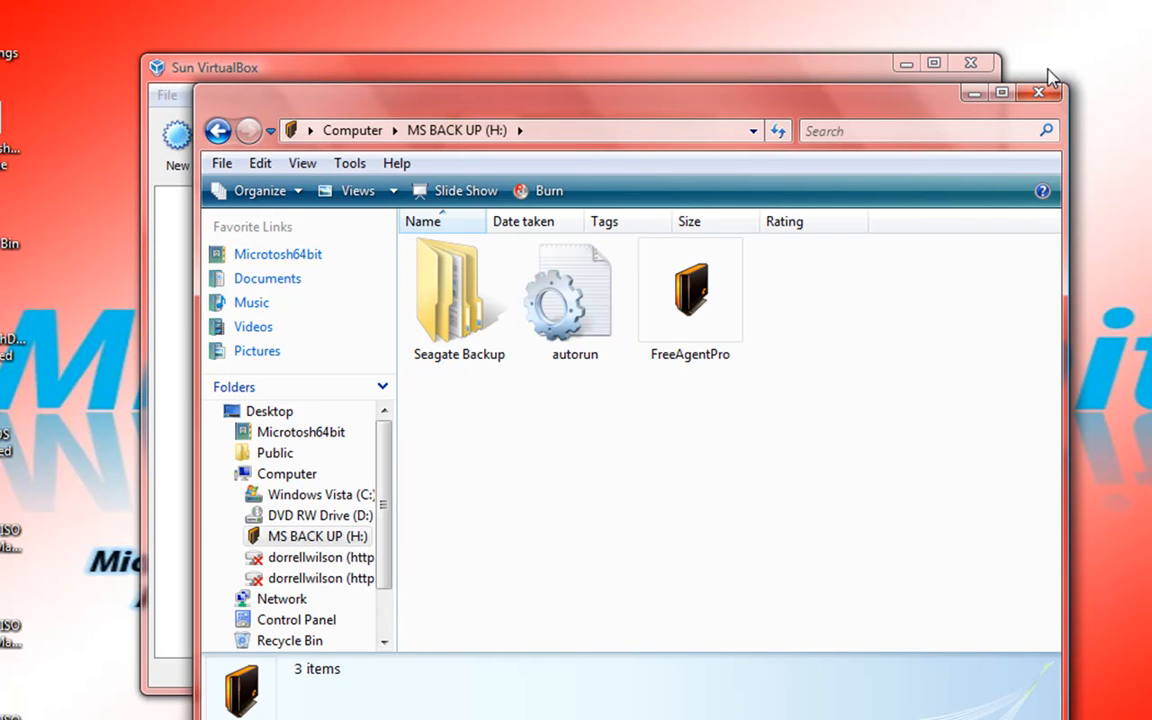
left_click(1040, 93)
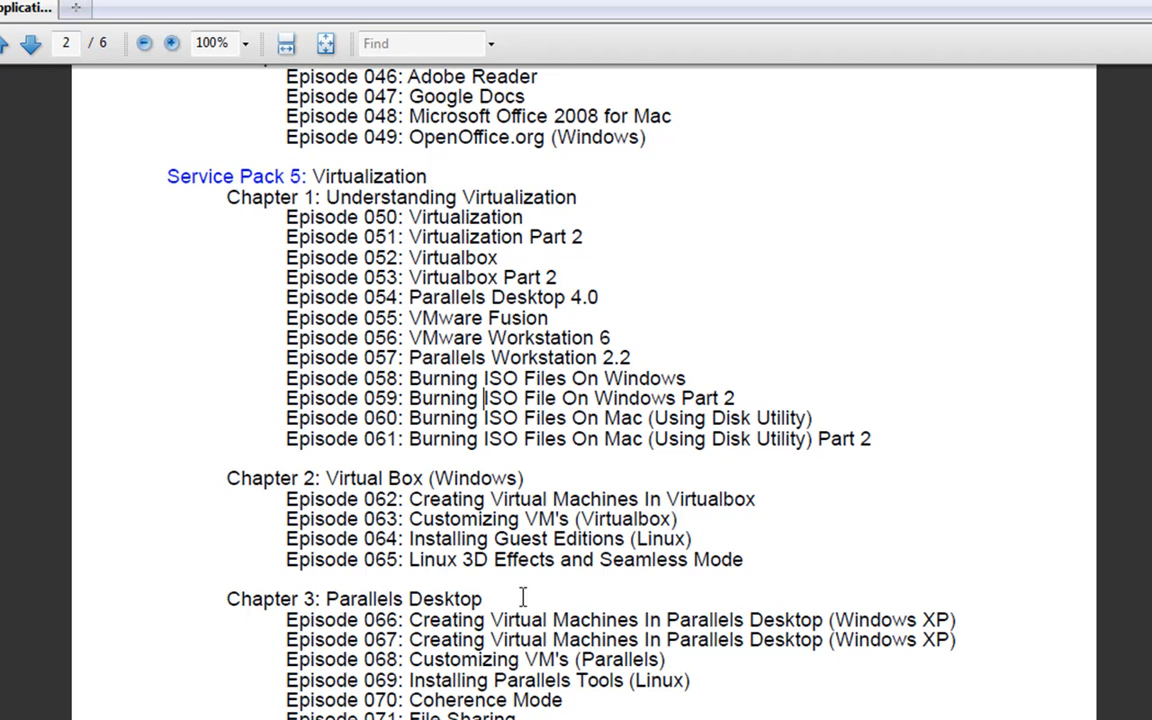
Switch from the outline to VirtualBox, and open the ISO FILES (F:) drive from Computer to view its contents
key("alt+Tab")
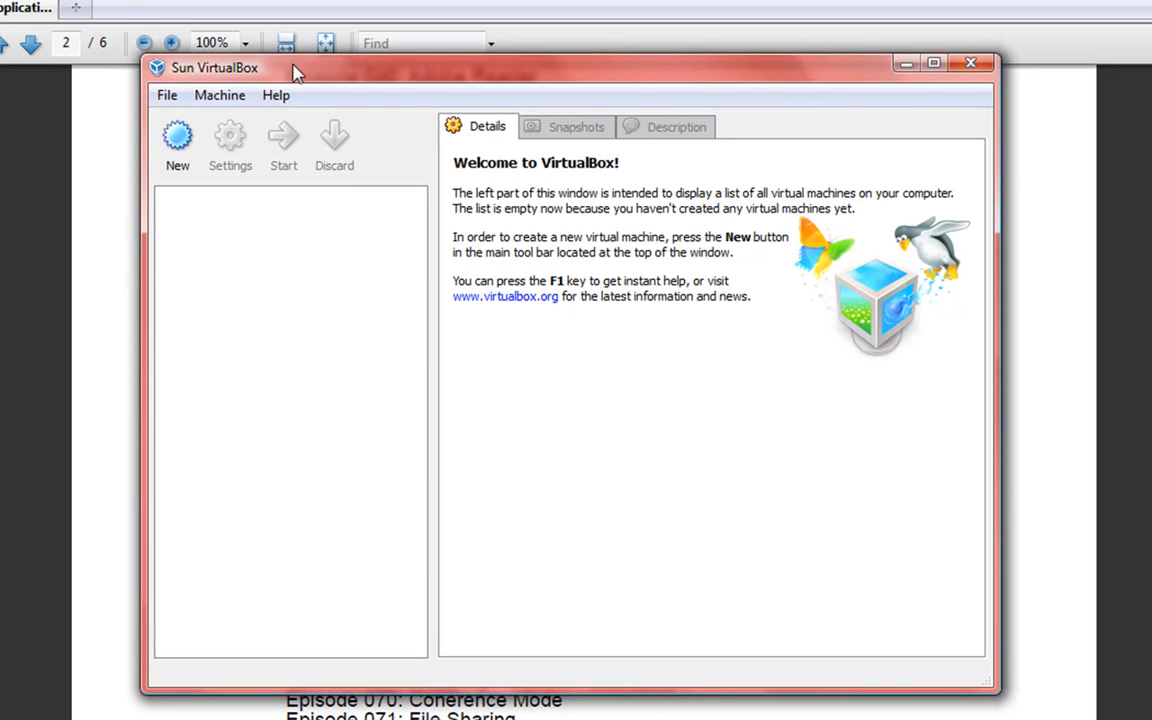
key("super")
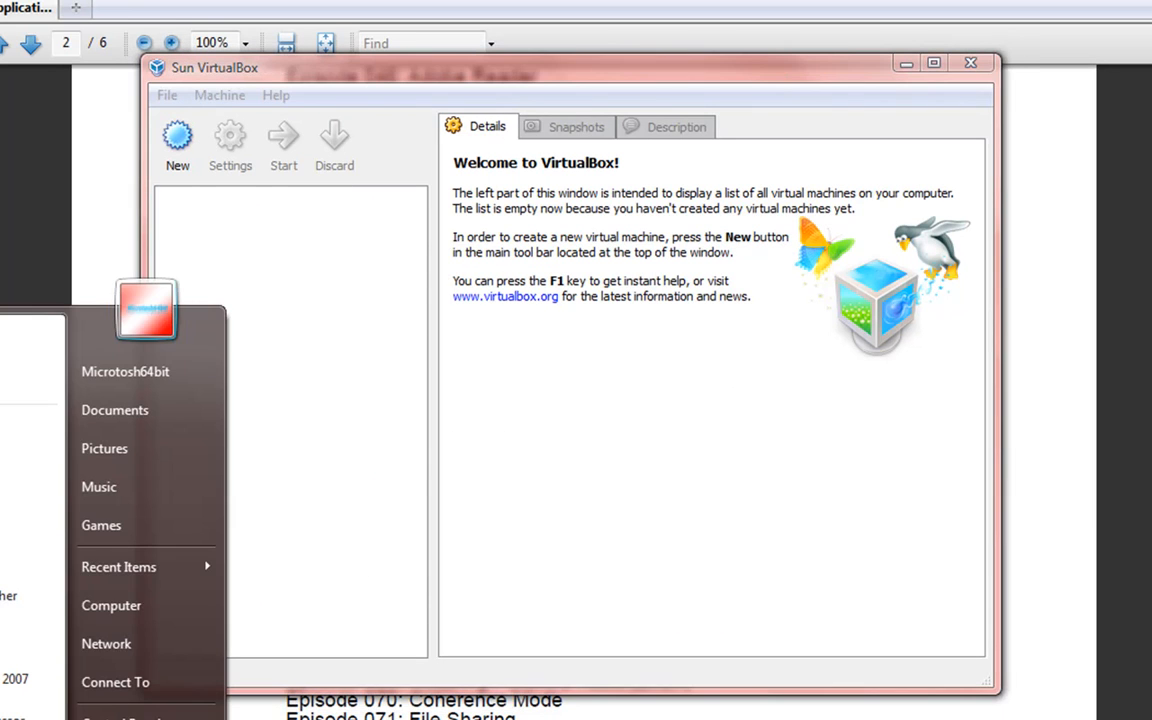
left_click(146, 615)
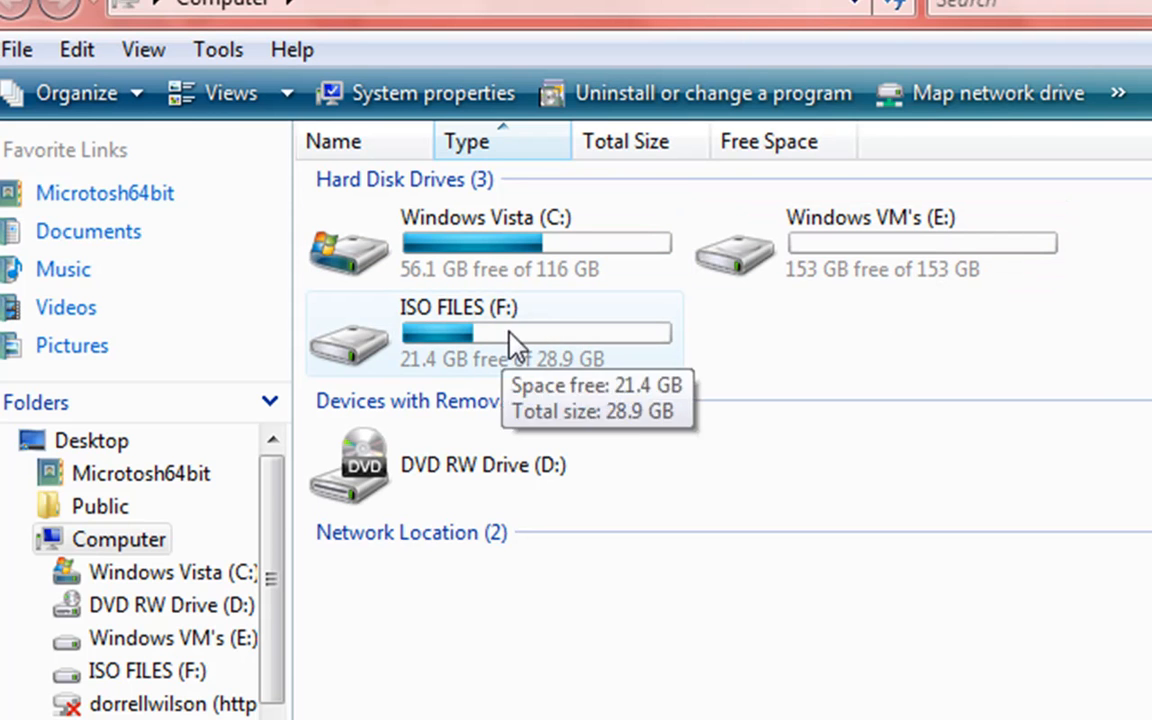
double_click(541, 335)
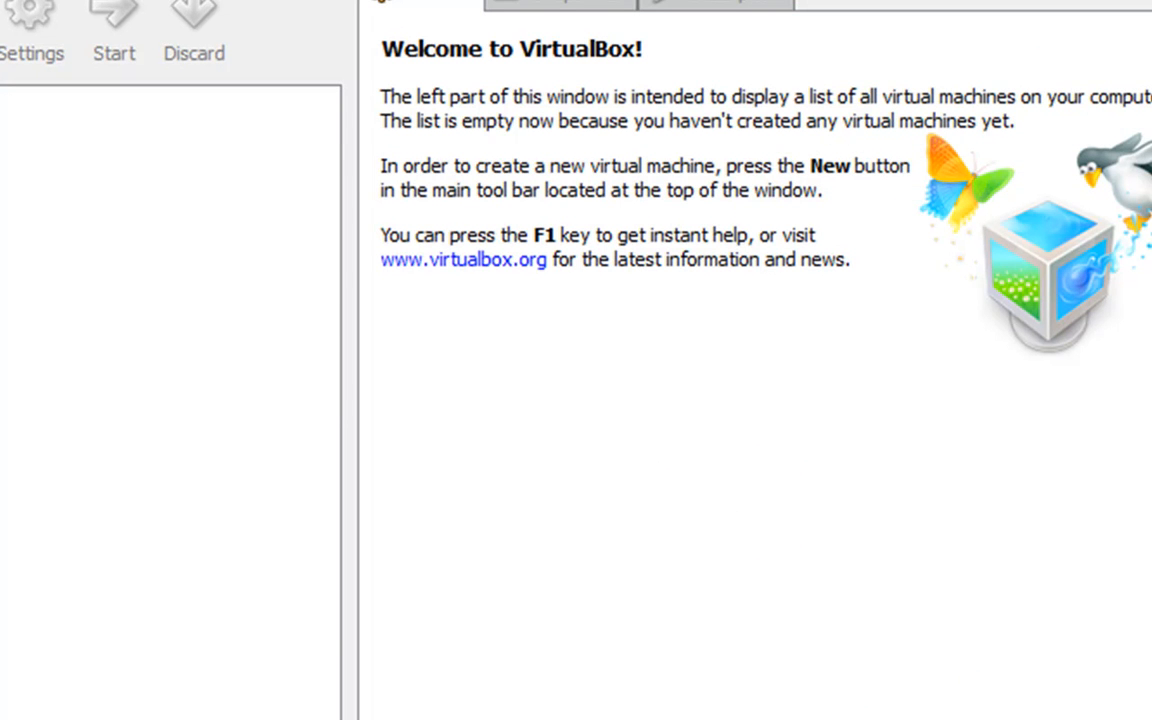
Start creating a new virtual machine and set its operating system to Linux with version Ubuntu
left_click(43, 45)
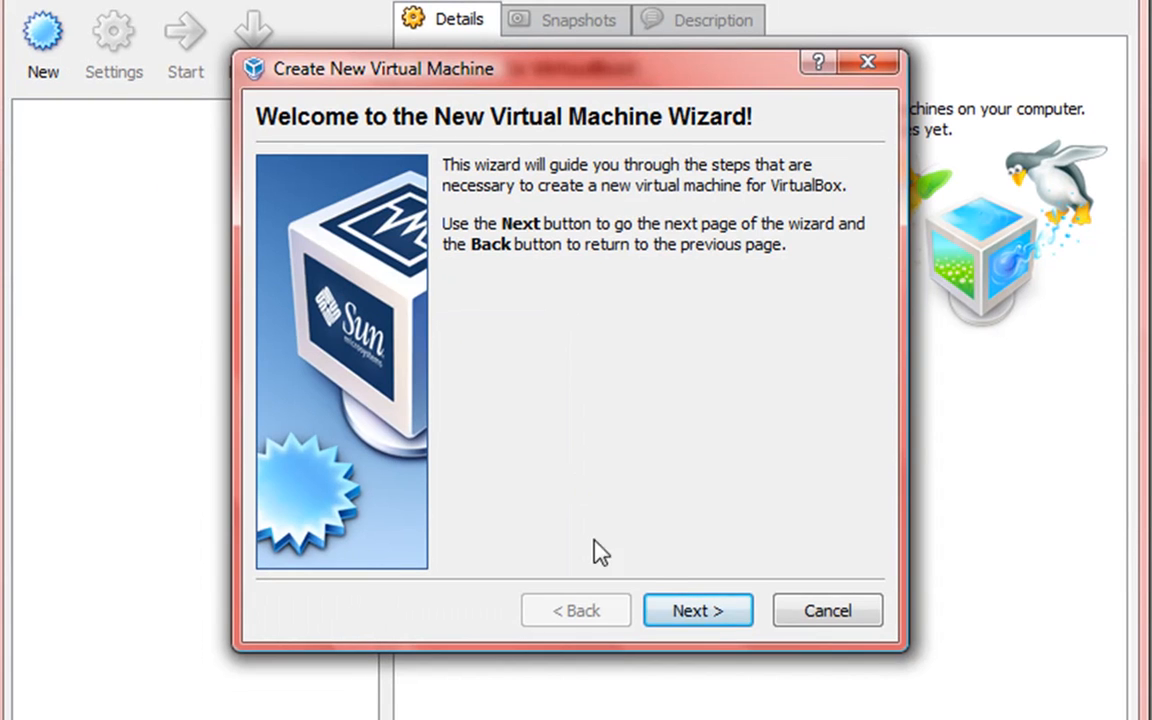
left_click(716, 622)
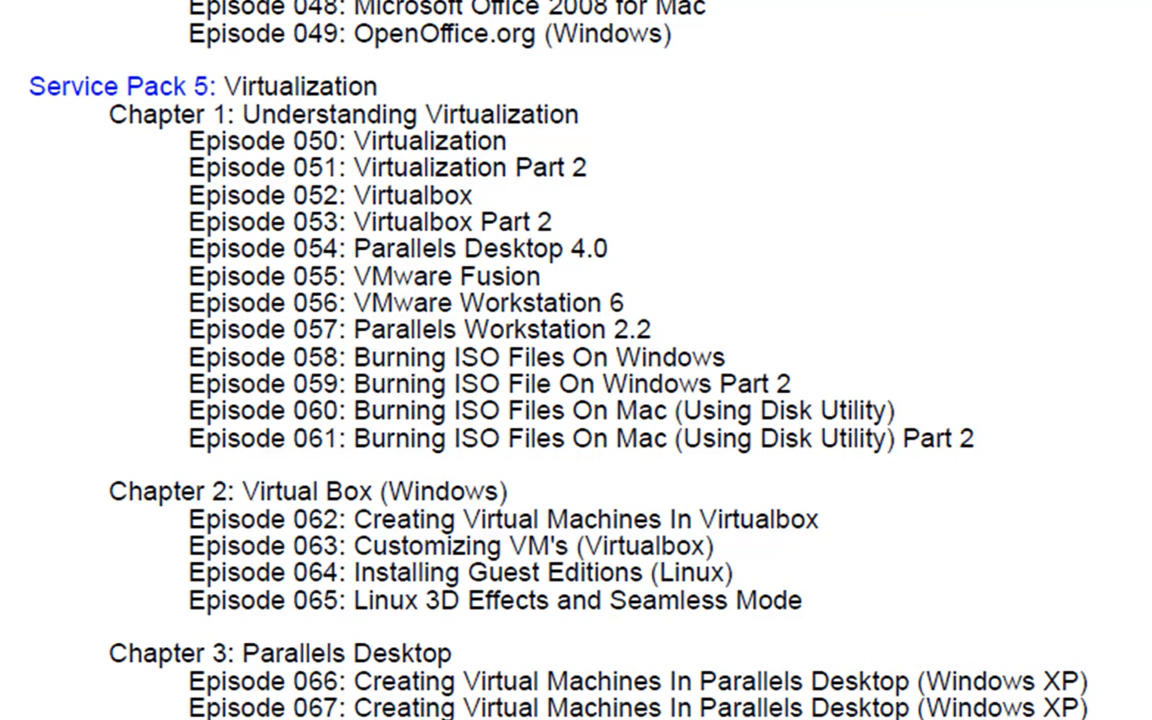
scroll(576, 360, "down", 10)
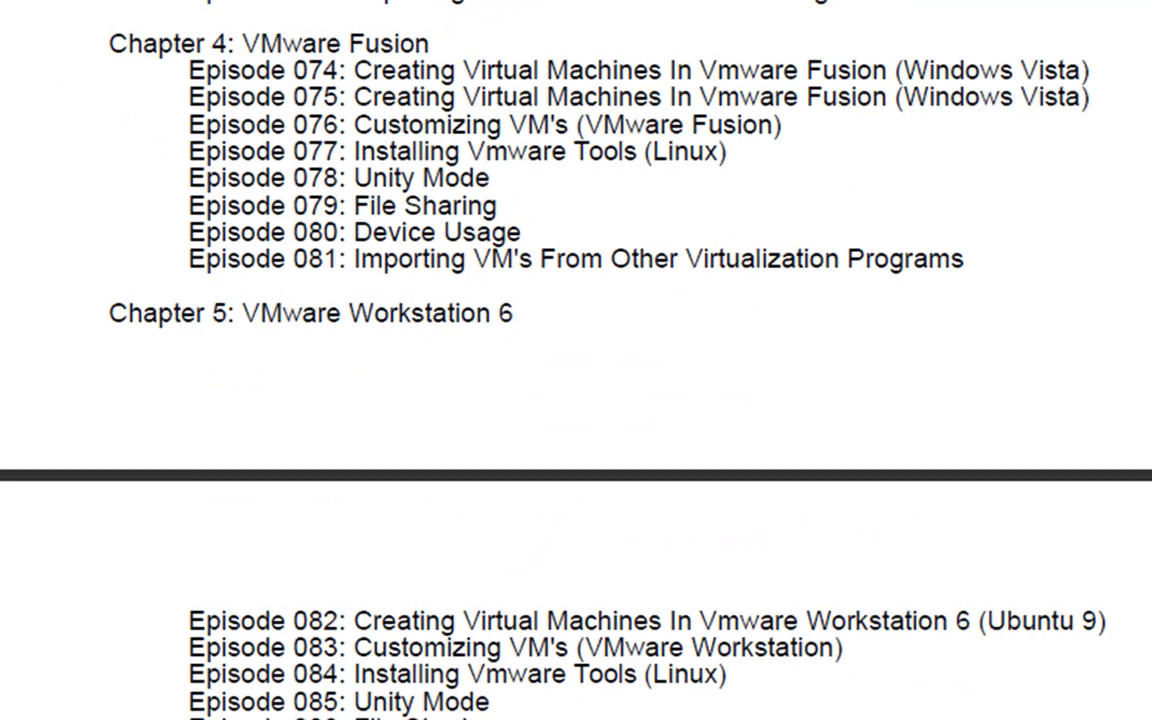
scroll(576, 360, "down", 5)
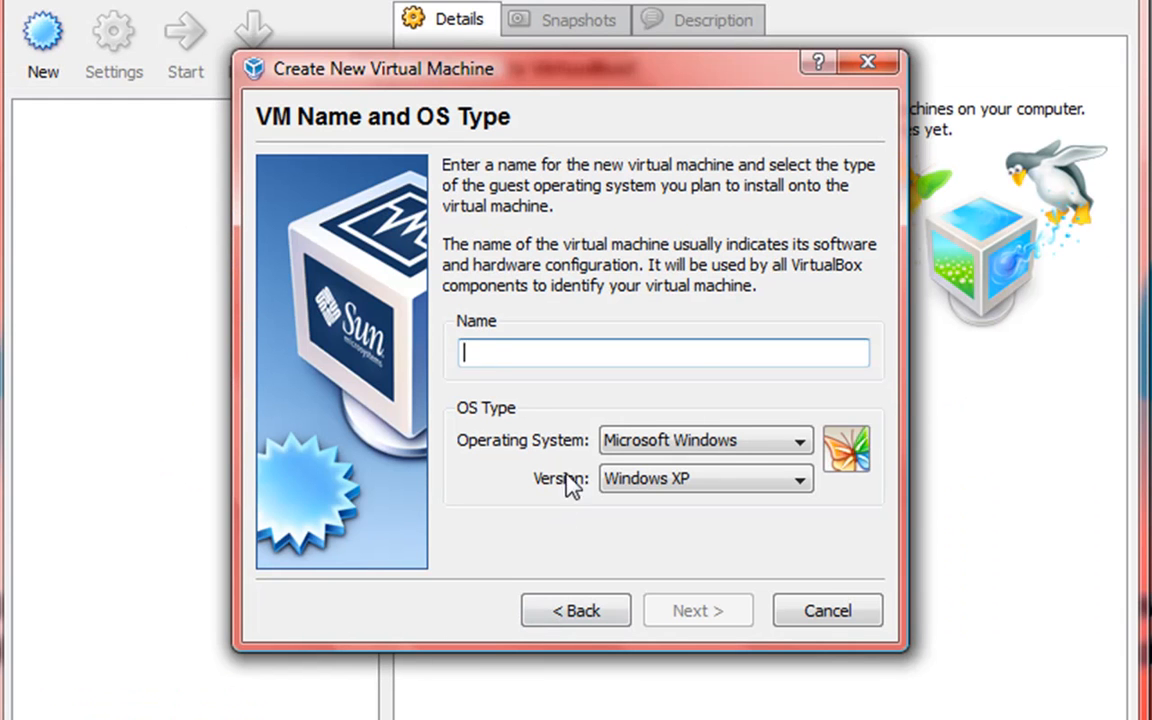
left_click(622, 440)
left_click(636, 486)
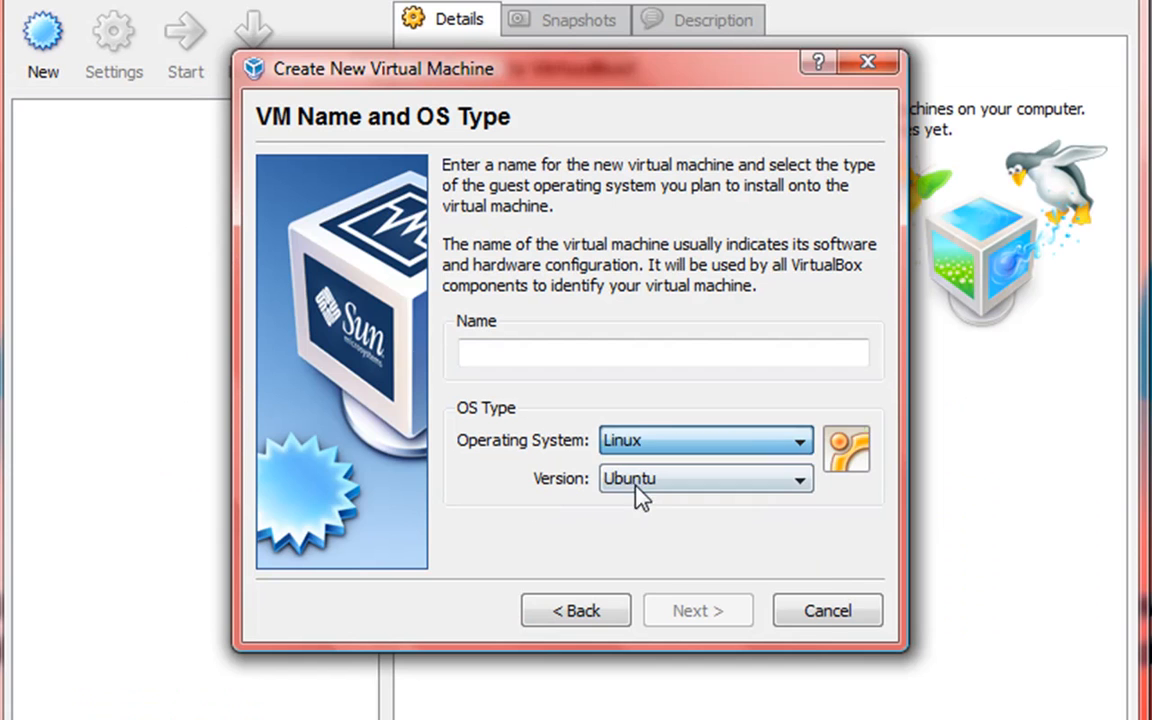
left_click(636, 486)
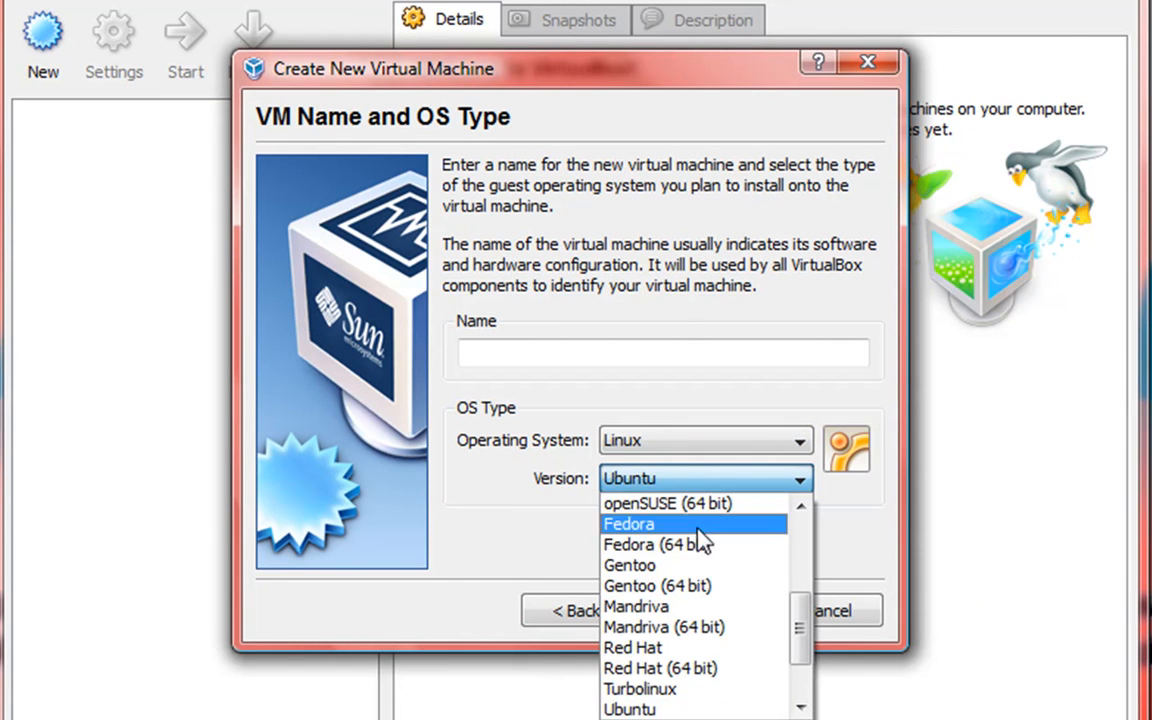
left_click_drag(805, 635, 787, 679)
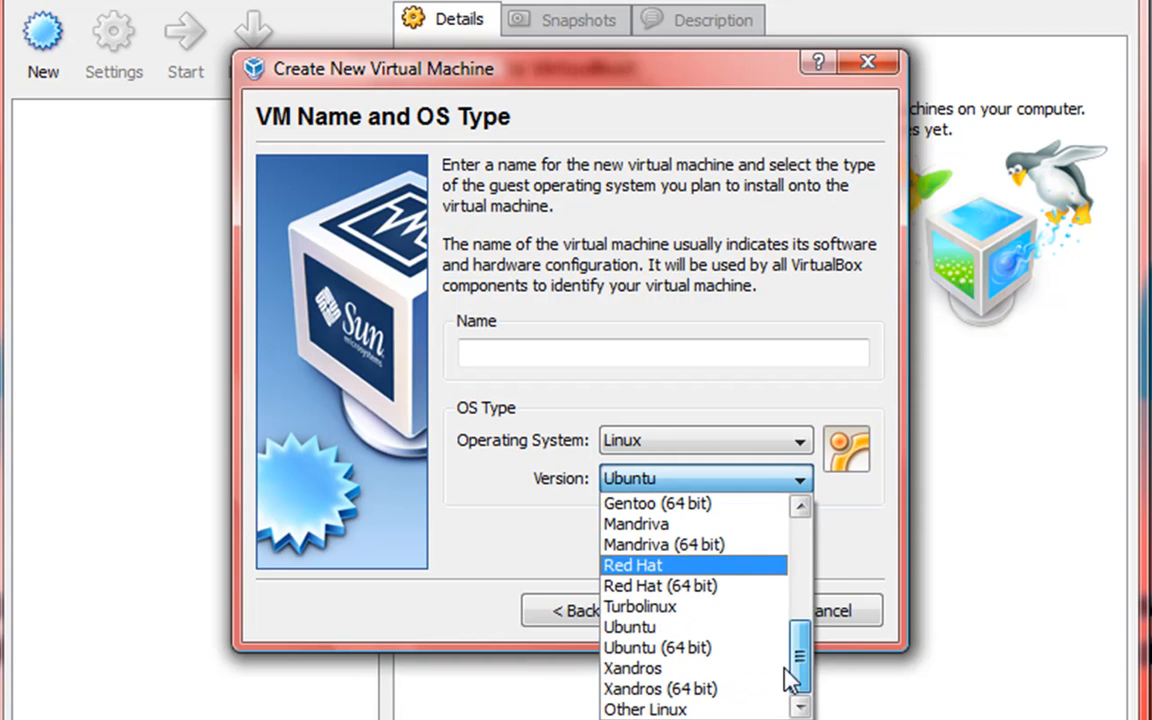
left_click(726, 634)
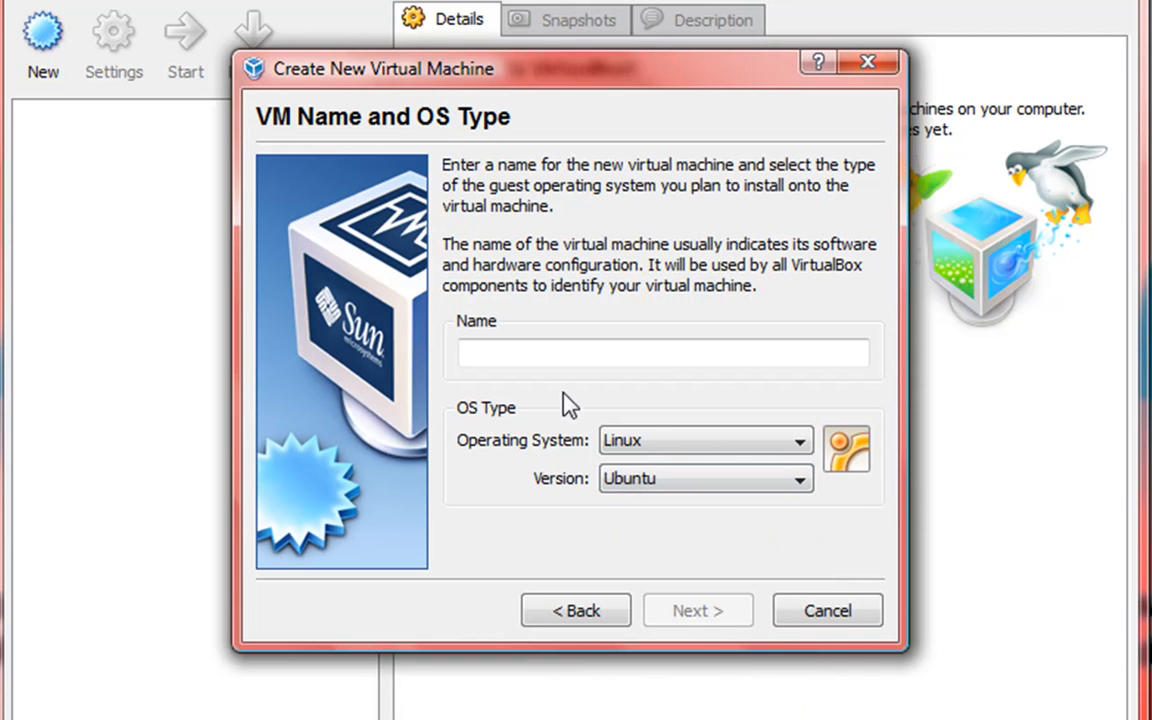
Name the virtual machine "Ubuntu 9" and continue to the memory settings
left_click(560, 358)
type("U")
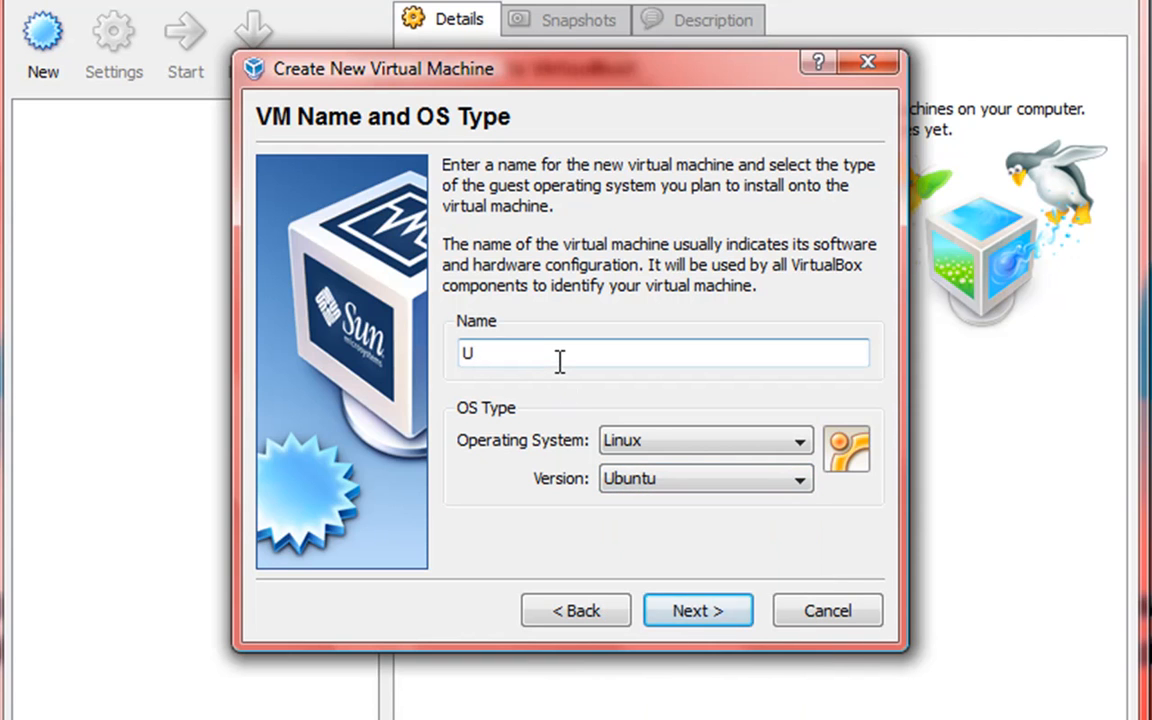
type("buntu 9")
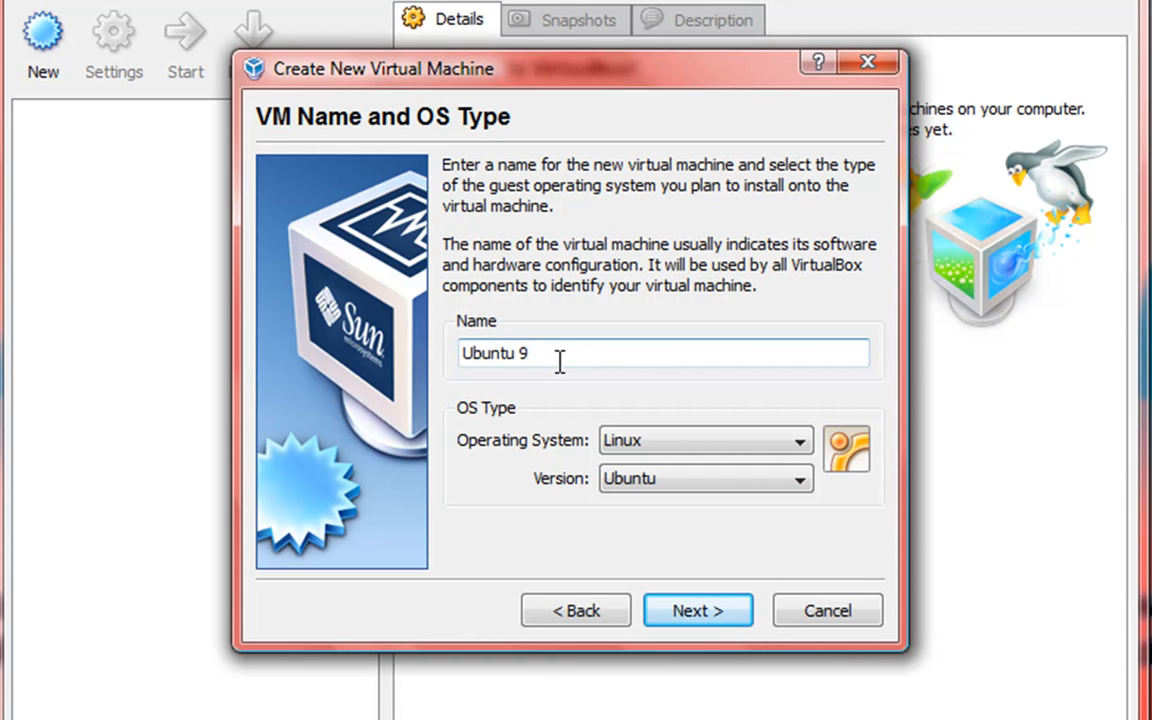
left_click(716, 613)
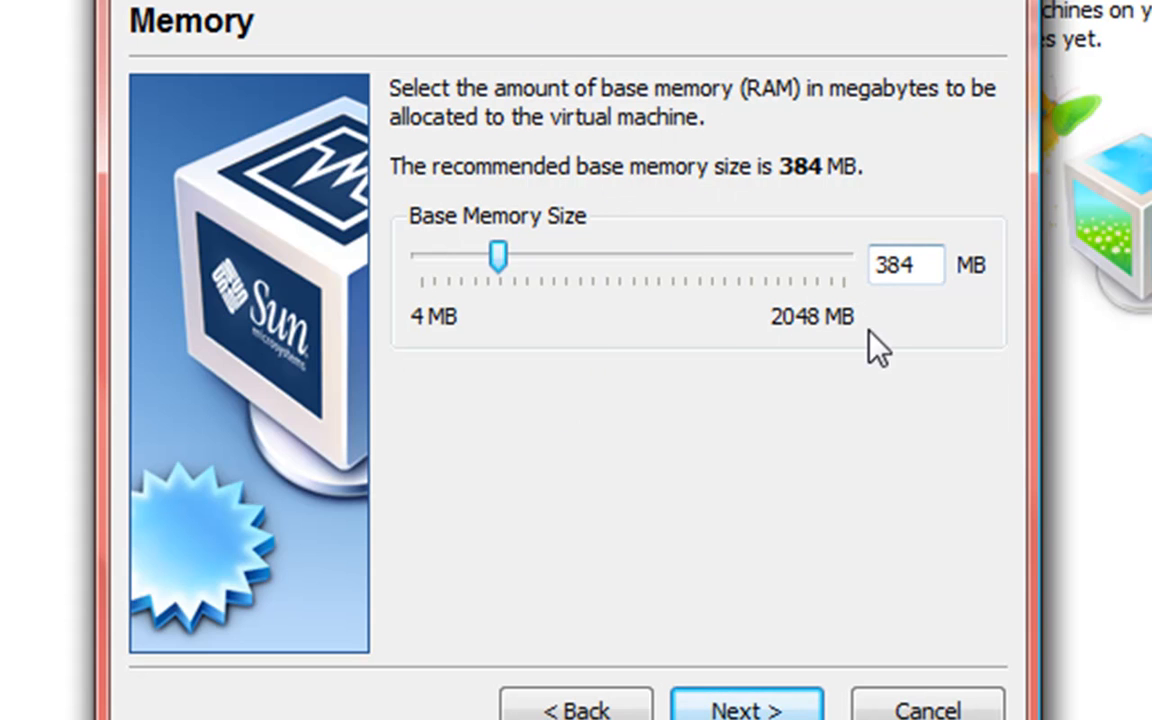
Set the virtual machine's base memory size to 500 MB and continue to the virtual hard disk settings
left_click(928, 263)
double_click(928, 263)
type("500")
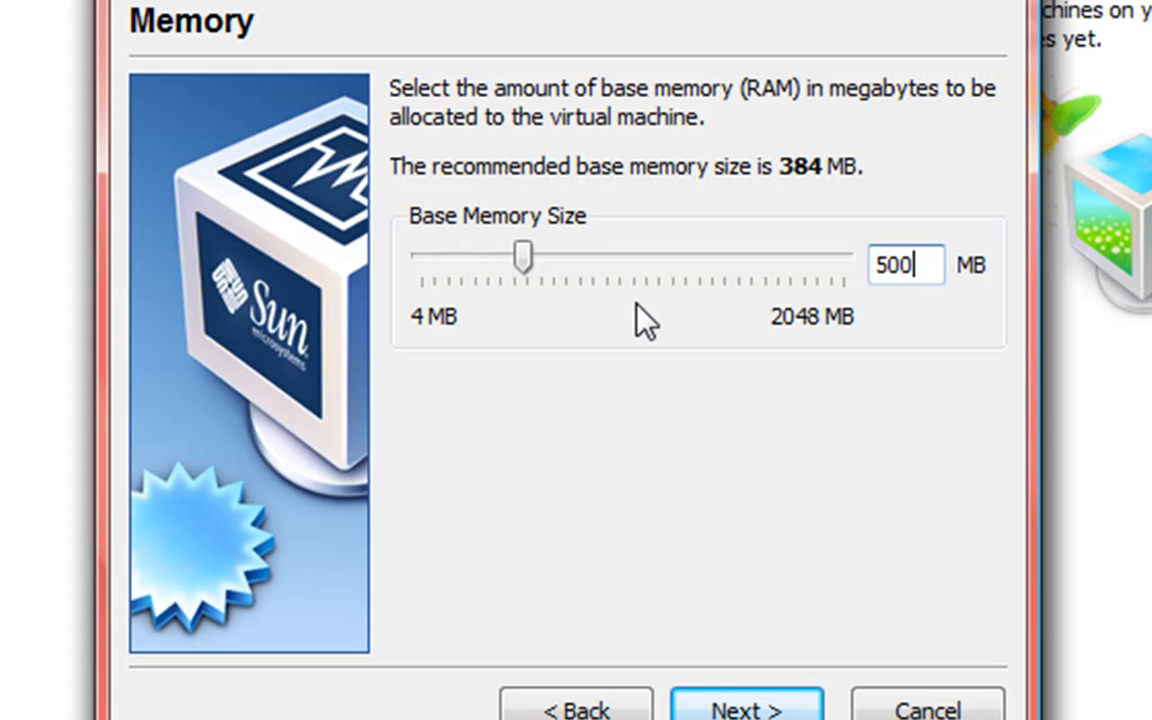
left_click(872, 268)
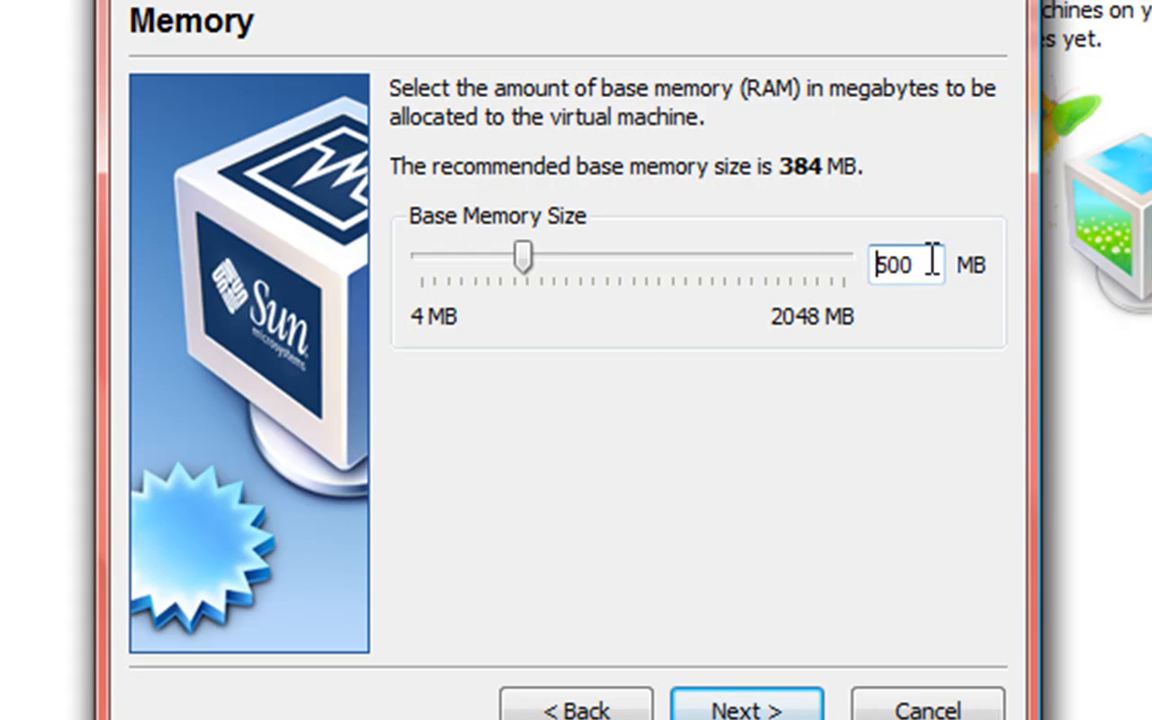
left_click(926, 265)
left_click(745, 702)
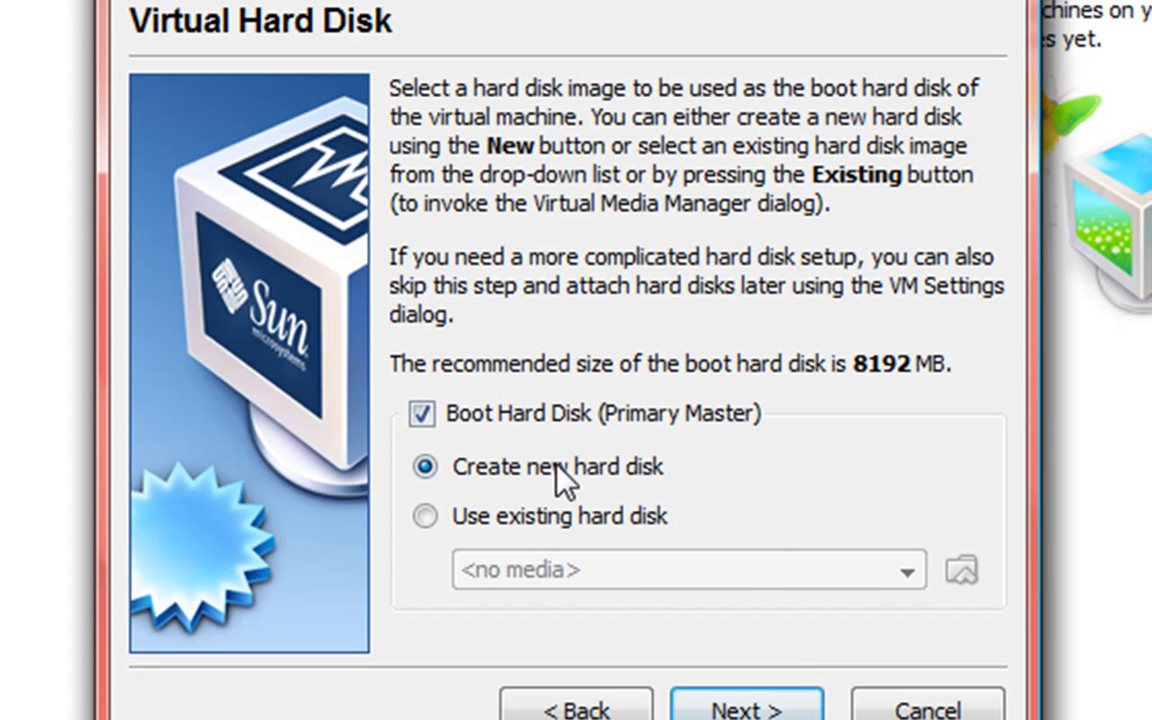
Go back to review the base memory size, return to the hard disk page, and check the Windows Vista (C:) drive's space in Computer
left_click(578, 706)
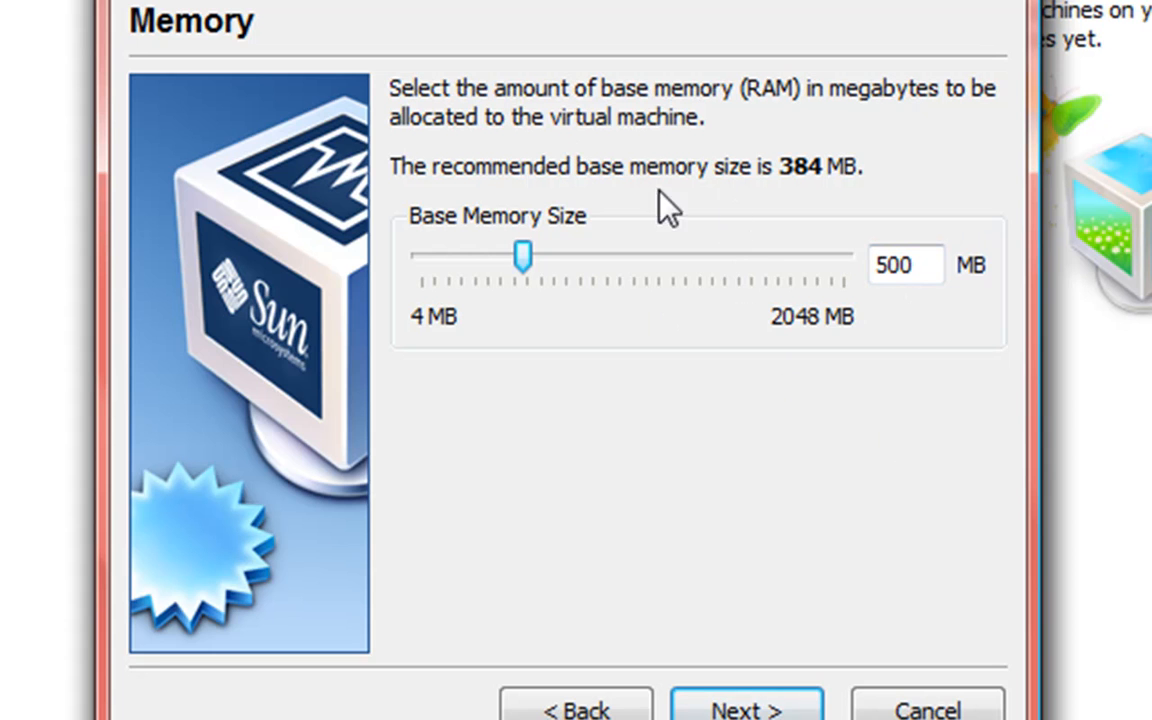
left_click(926, 265)
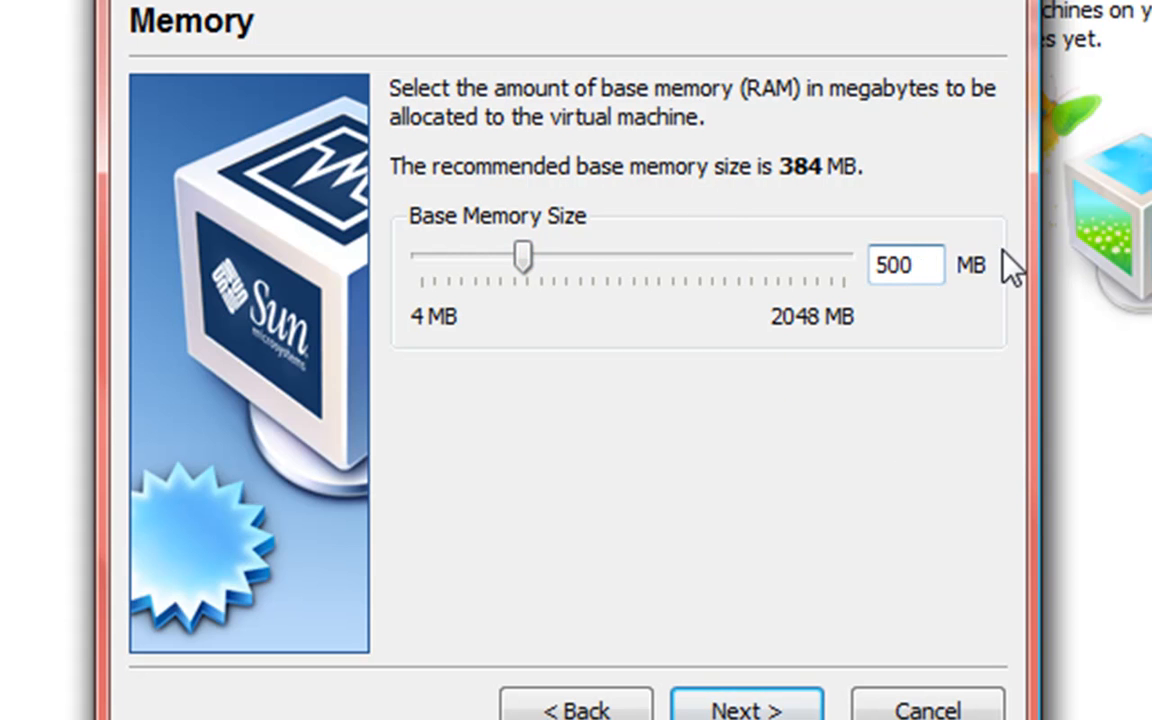
key("Return")
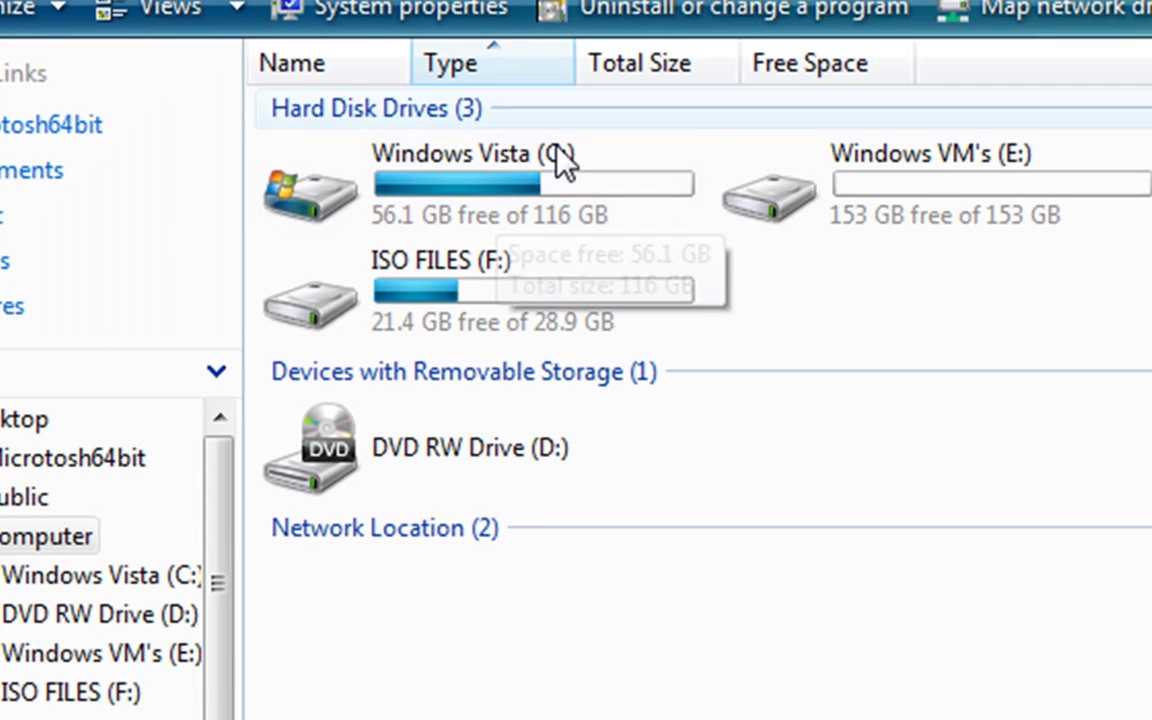
left_click(475, 192)
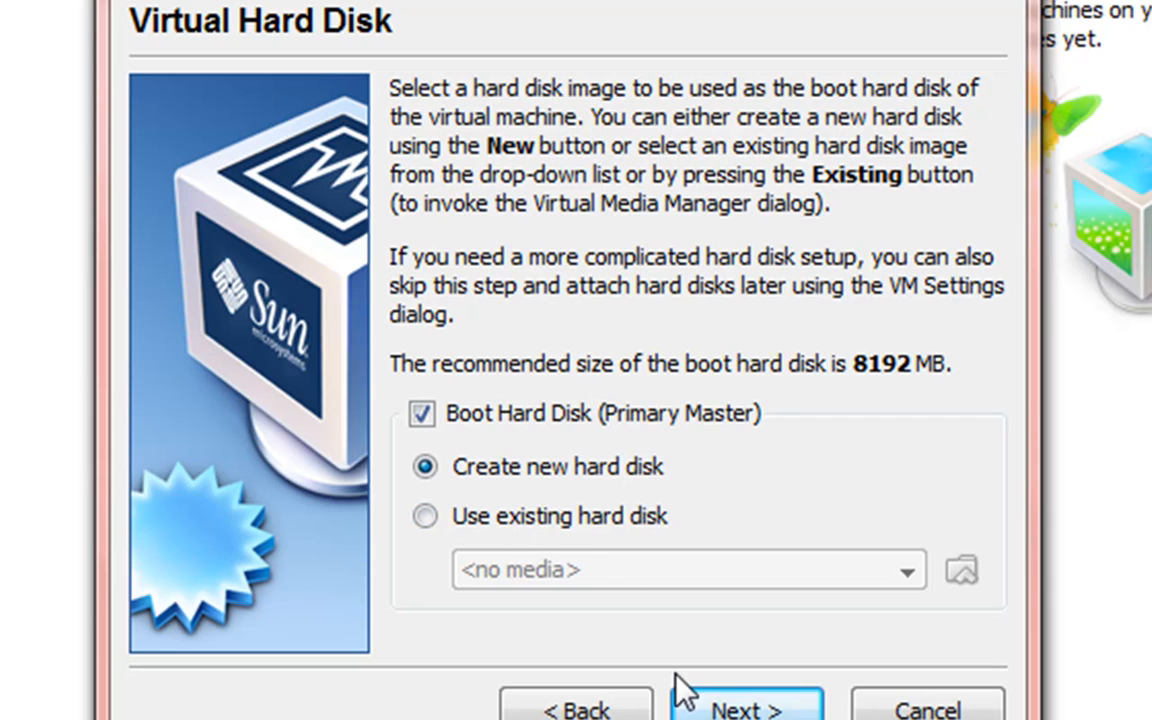
Choose to create a new boot hard disk with dynamically expanding storage and continue to its location and size
left_click(696, 706)
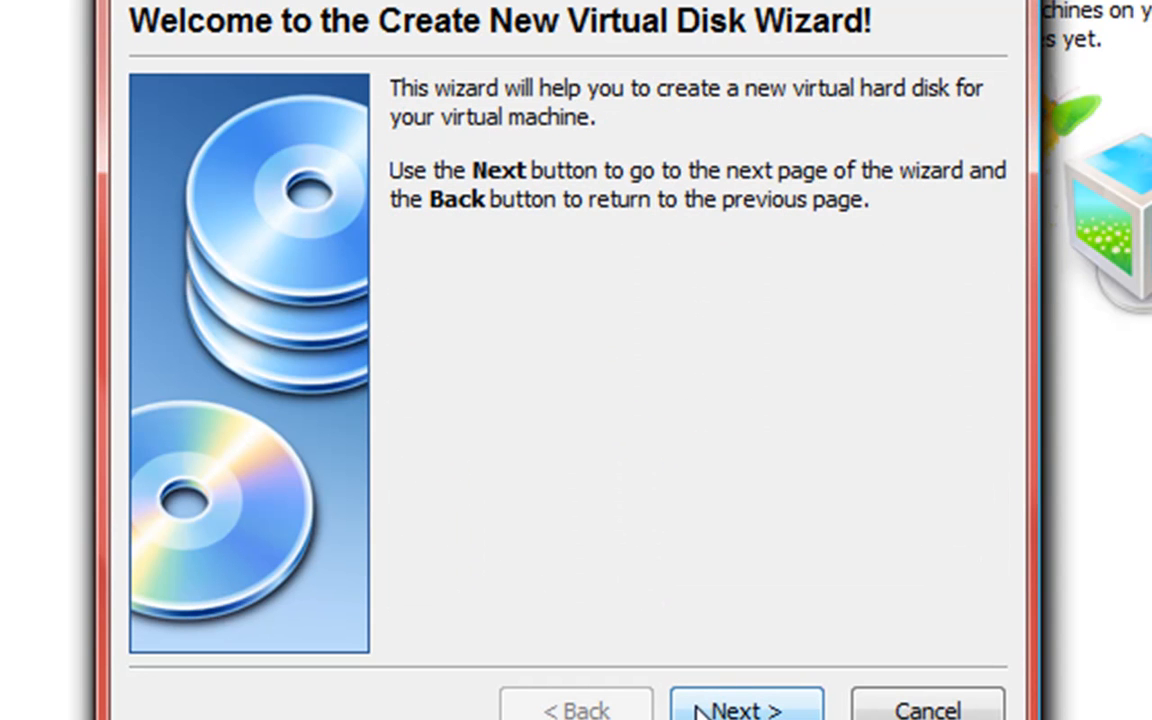
left_click(697, 706)
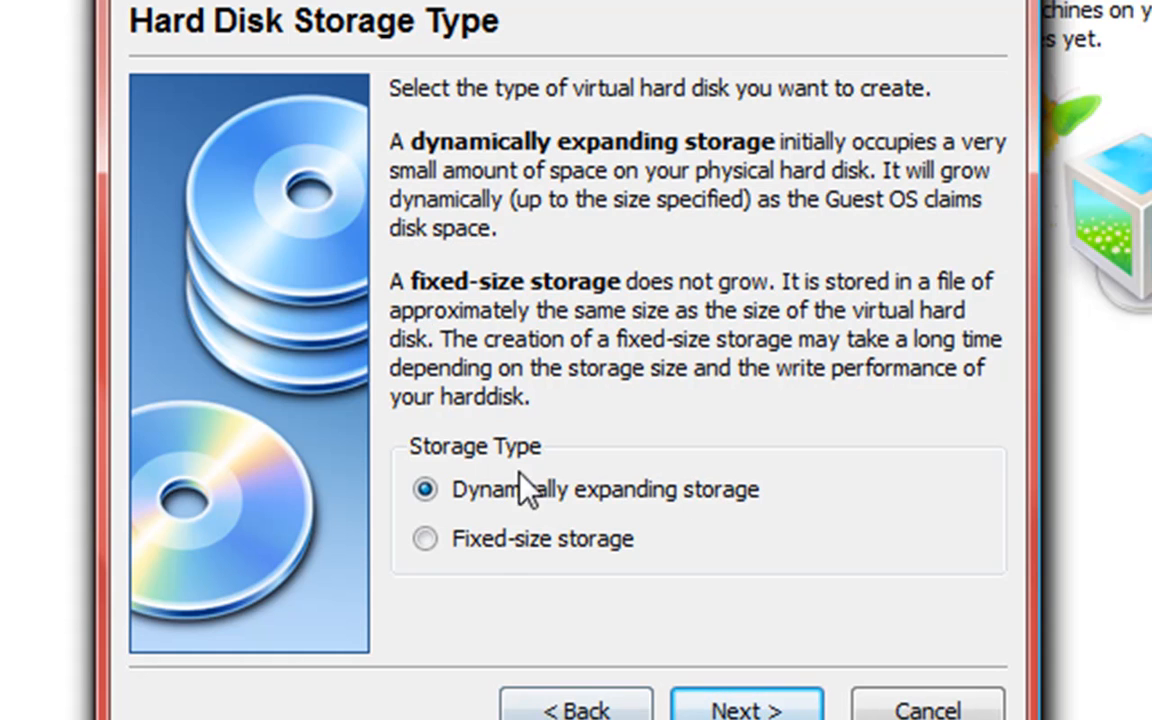
left_click(735, 708)
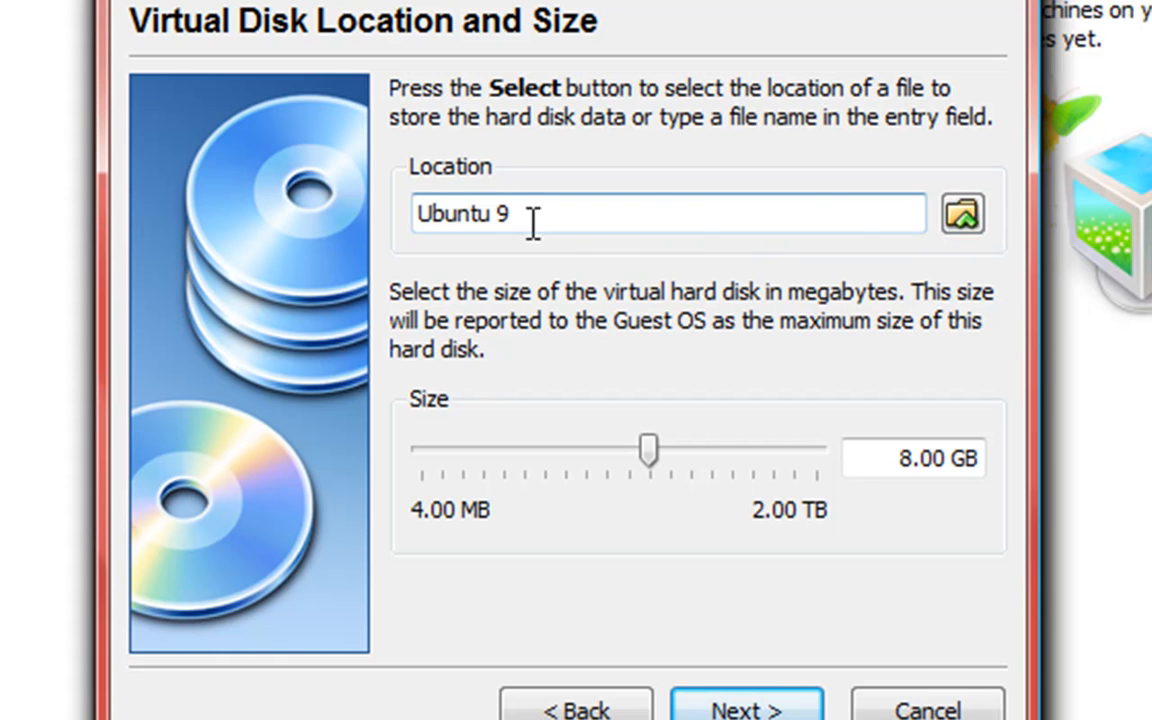
Name the hard disk image file "Ubuntu 9" and browse to Microtosh64bit VM's > Virtual Box on the Windows VM's (E:) drive
left_click(963, 218)
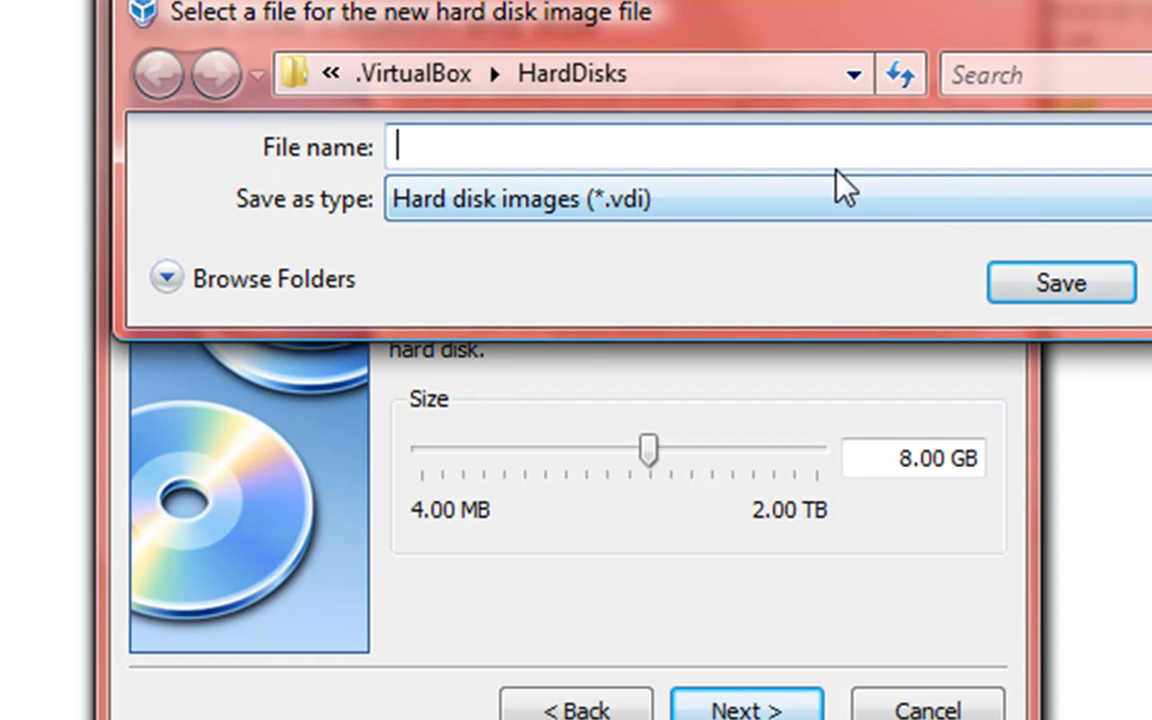
type("Ubuntu 9")
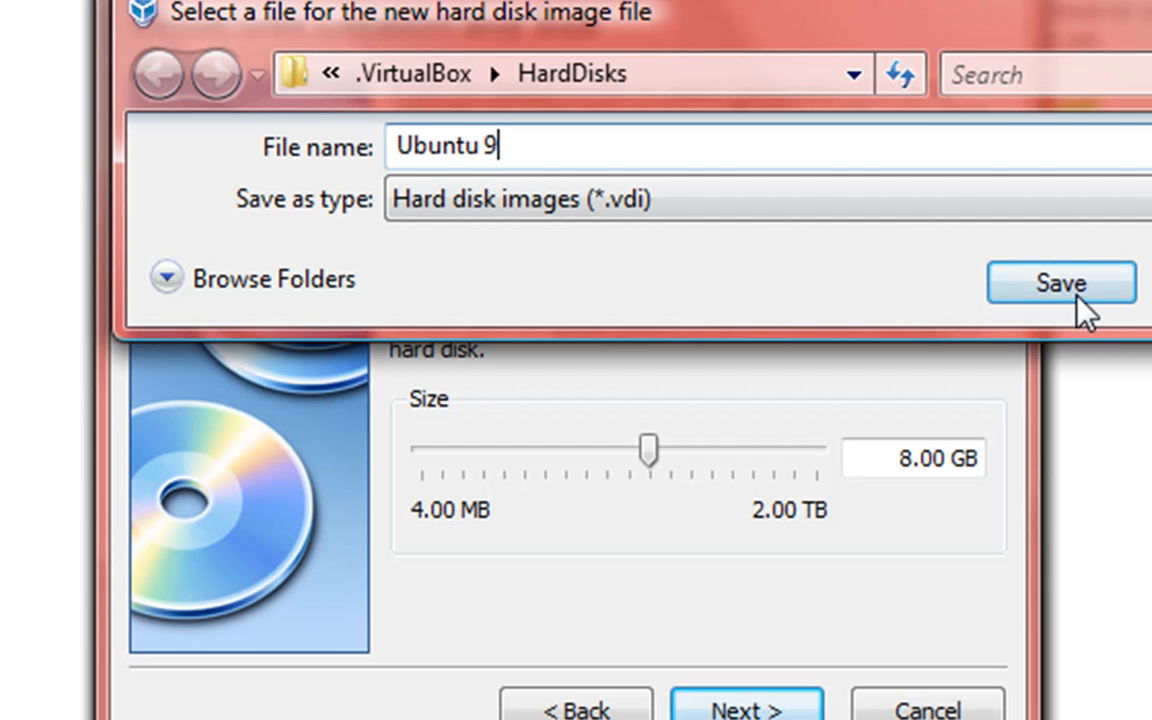
left_click(176, 278)
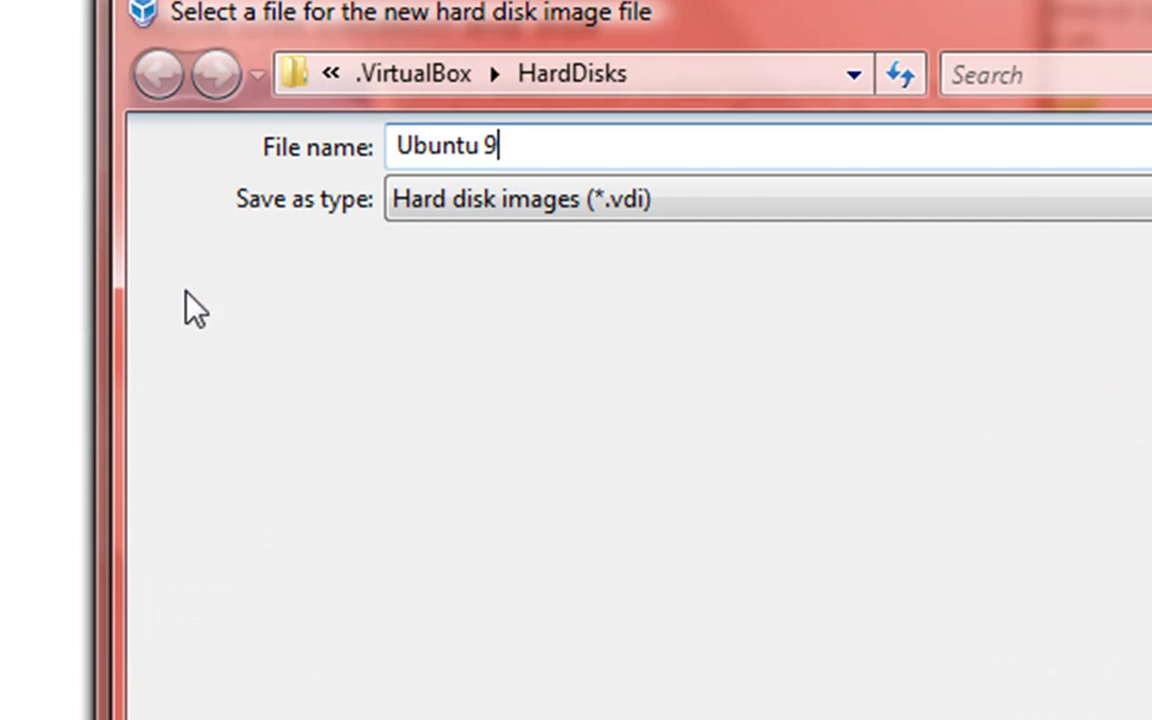
left_click_drag(430, 445, 372, 548)
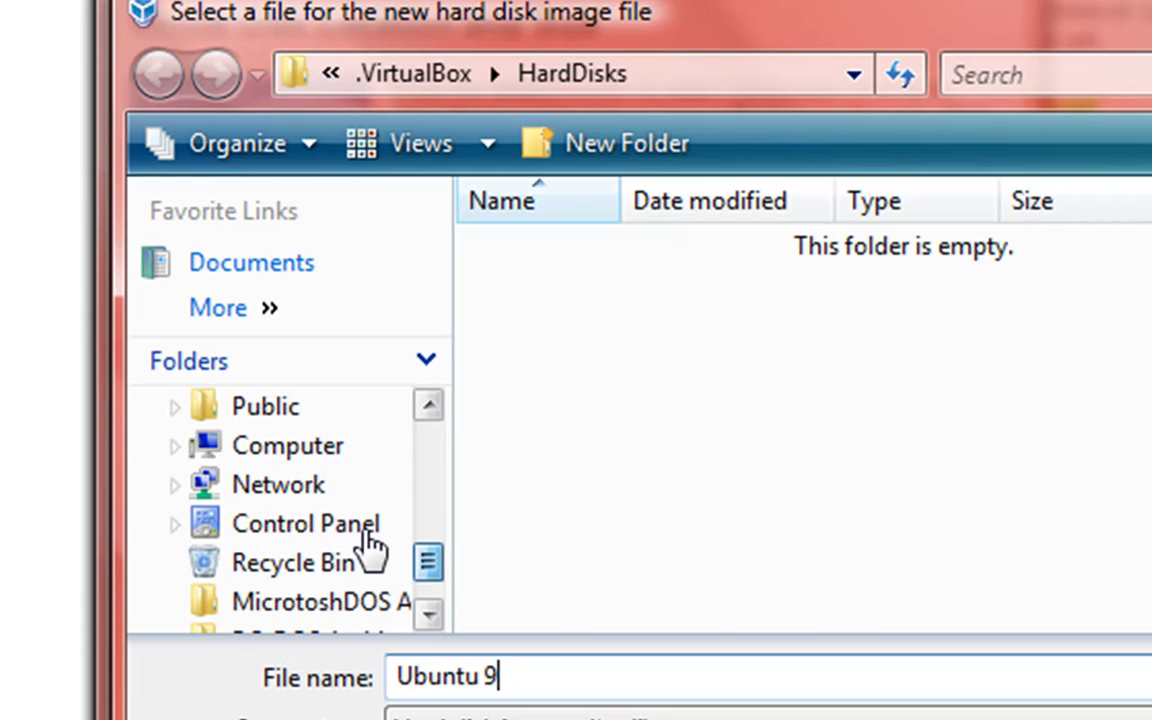
left_click(326, 452)
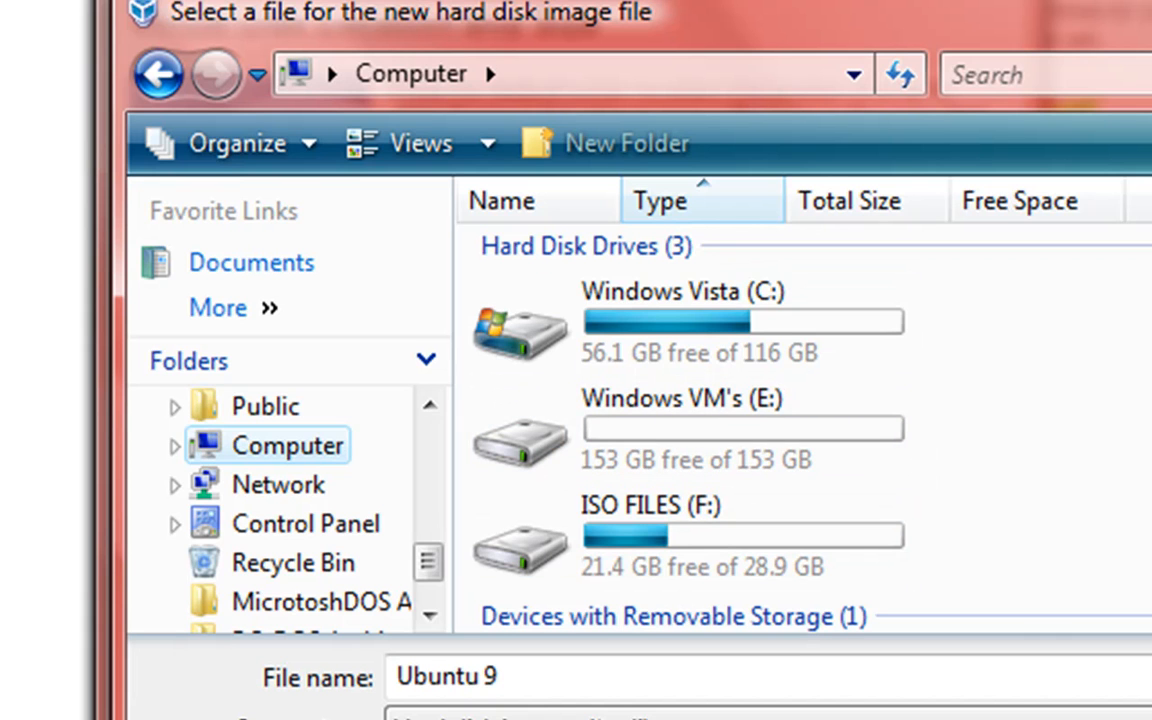
double_click(741, 444)
double_click(549, 290)
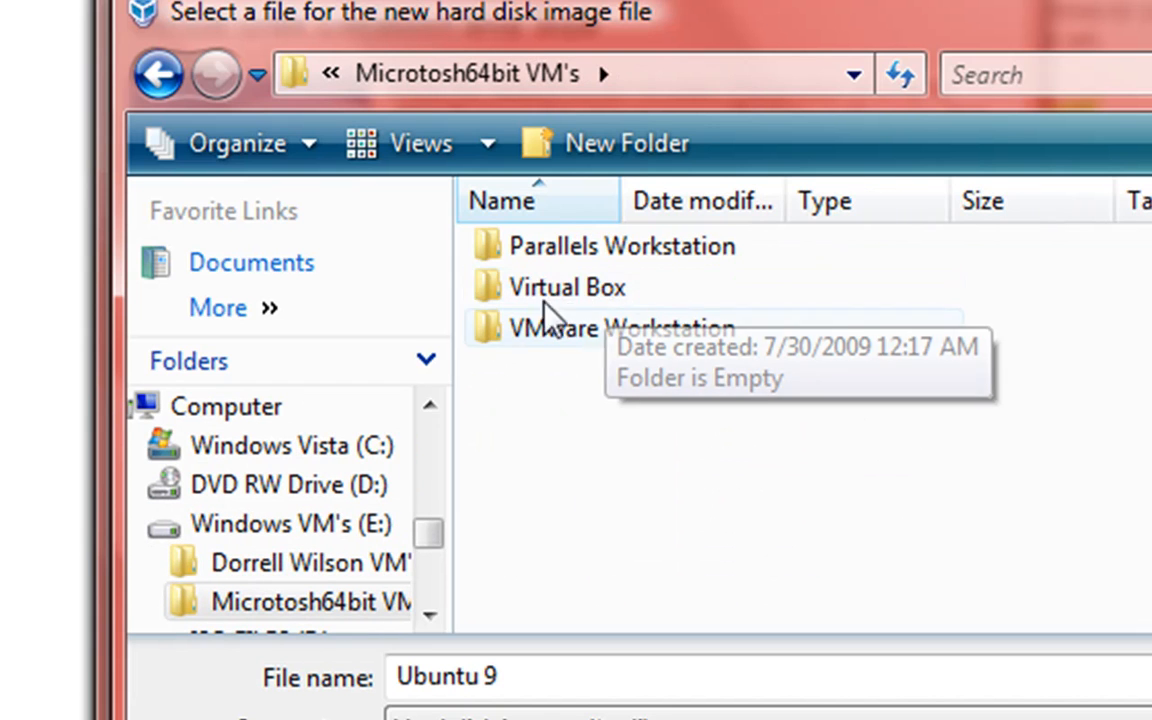
double_click(555, 287)
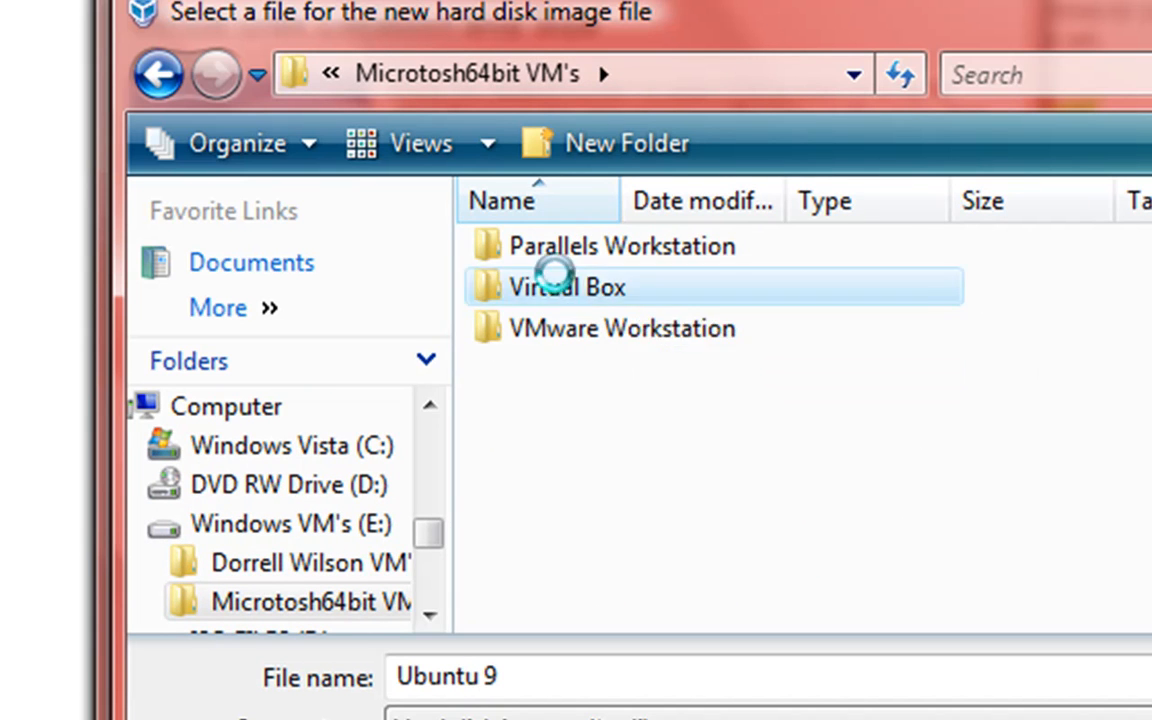
Create a folder named "Ubuntu 9" inside the Virtual Box folder and open it
right_click(537, 328)
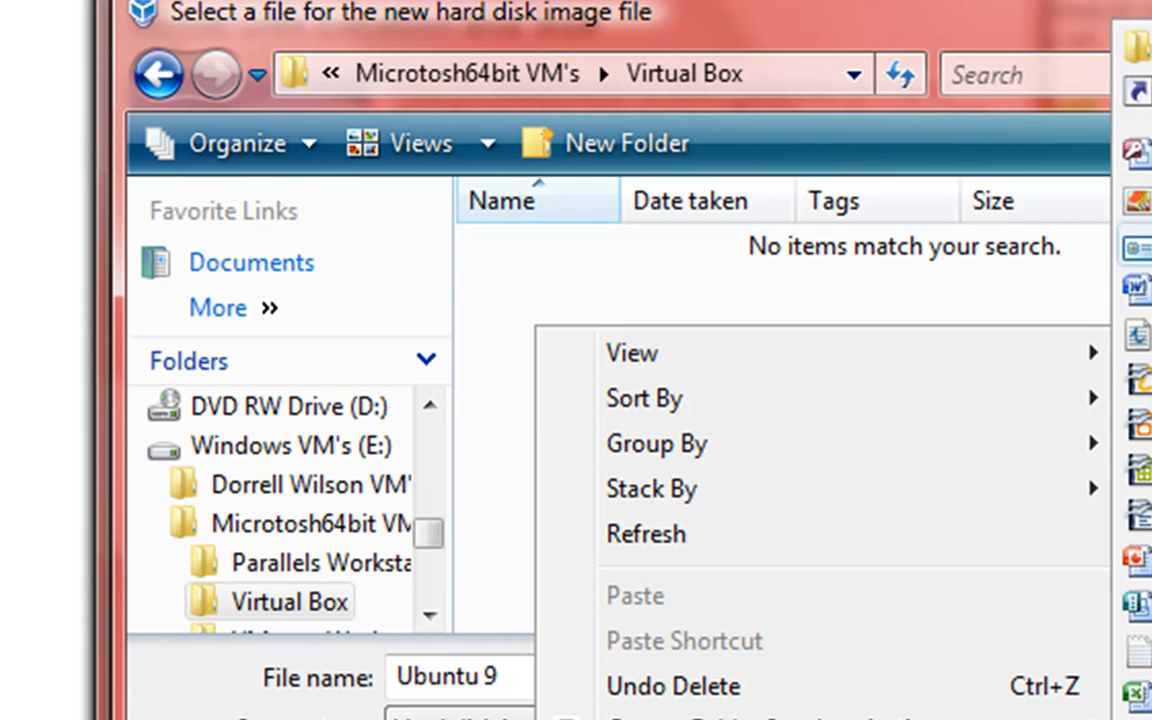
left_click(1137, 47)
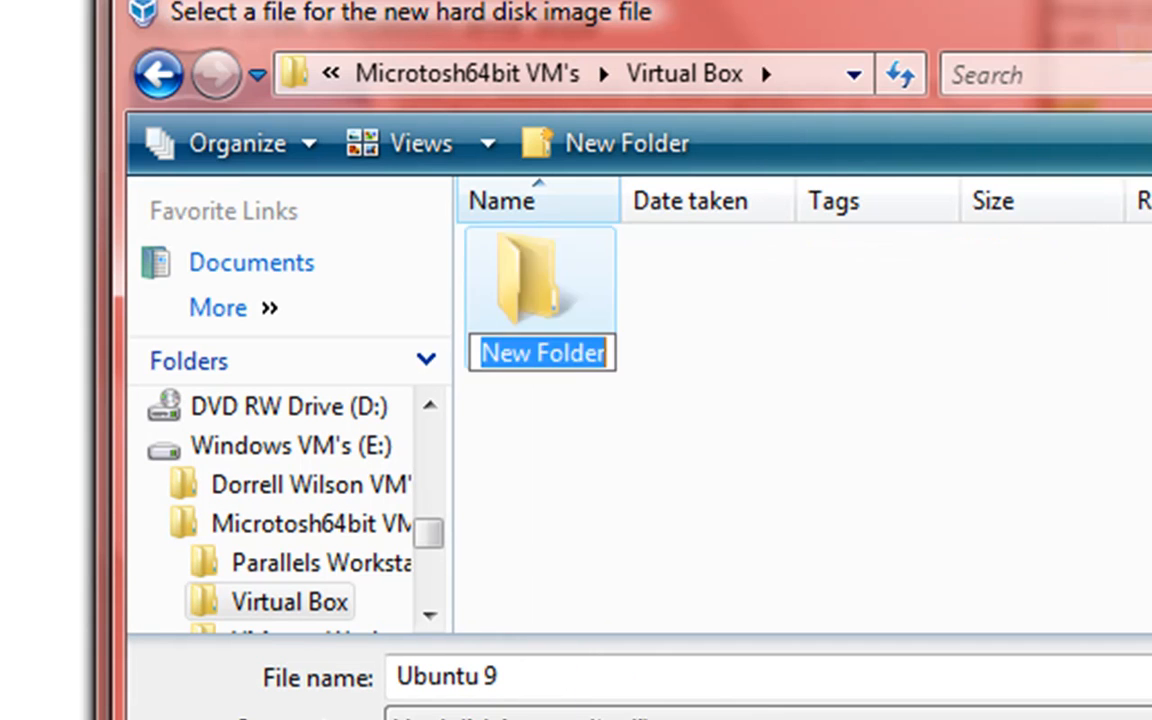
type("Ubuntu 9")
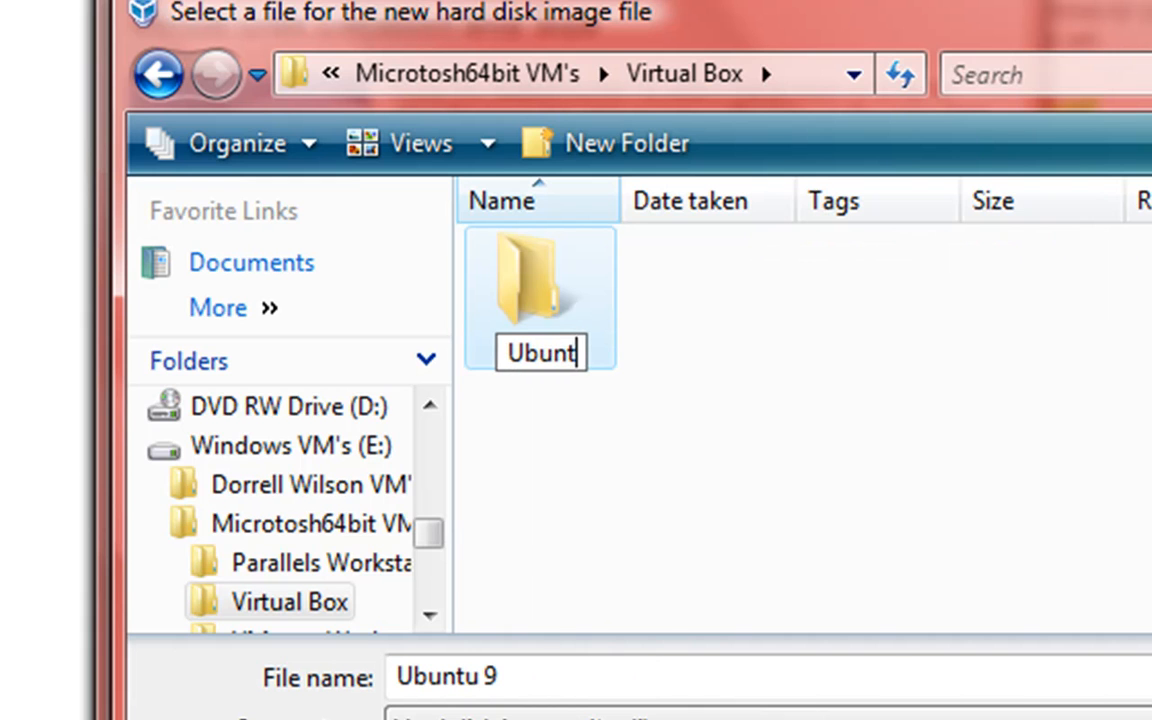
key("Return")
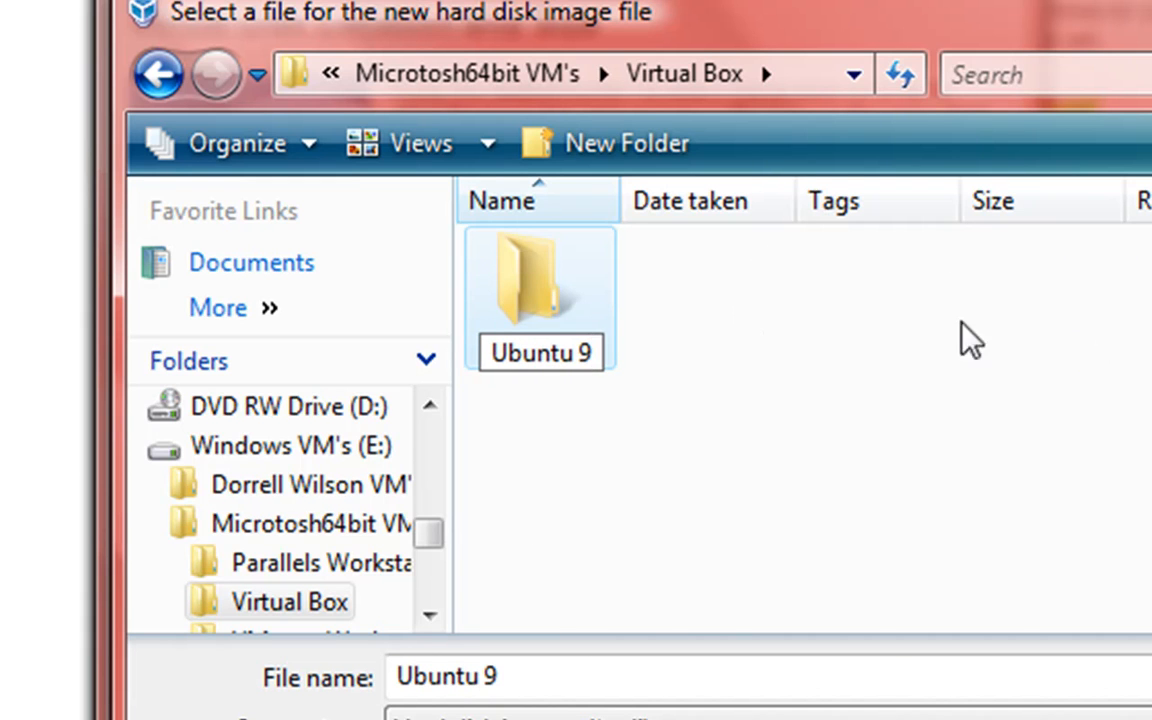
double_click(560, 310)
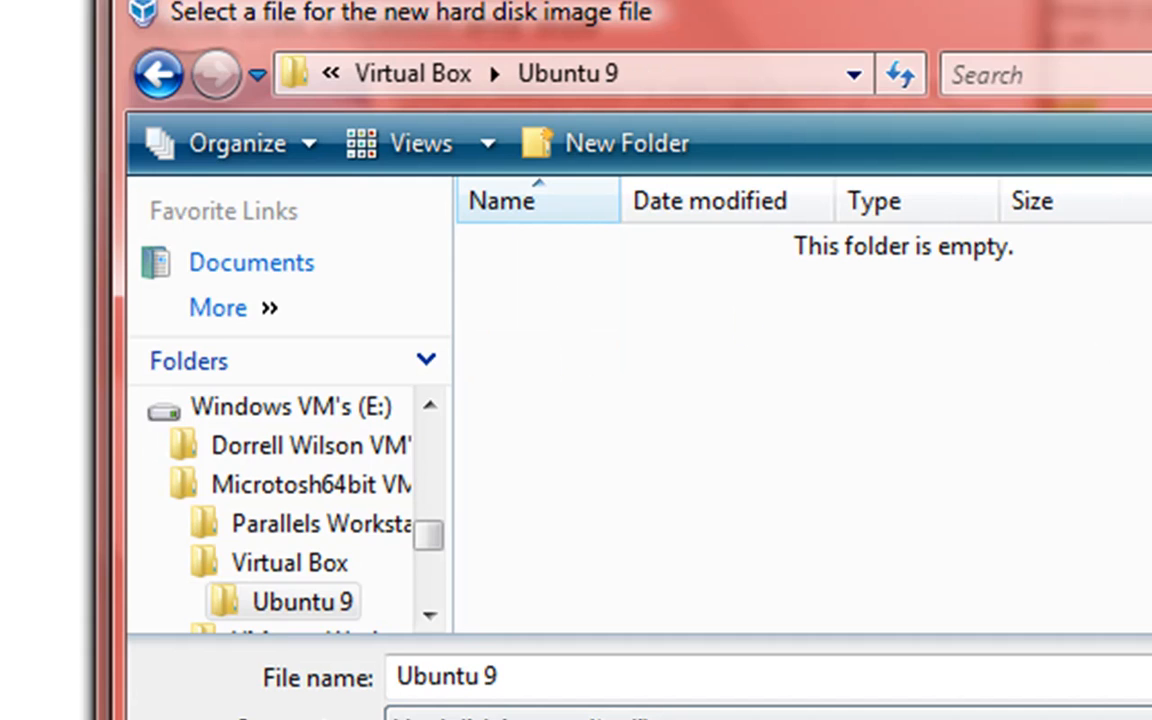
Save the disk image in the Ubuntu 9 folder, accept the 8.00 GB size and finish creating the disk and virtual machine
key("Return")
left_click(712, 705)
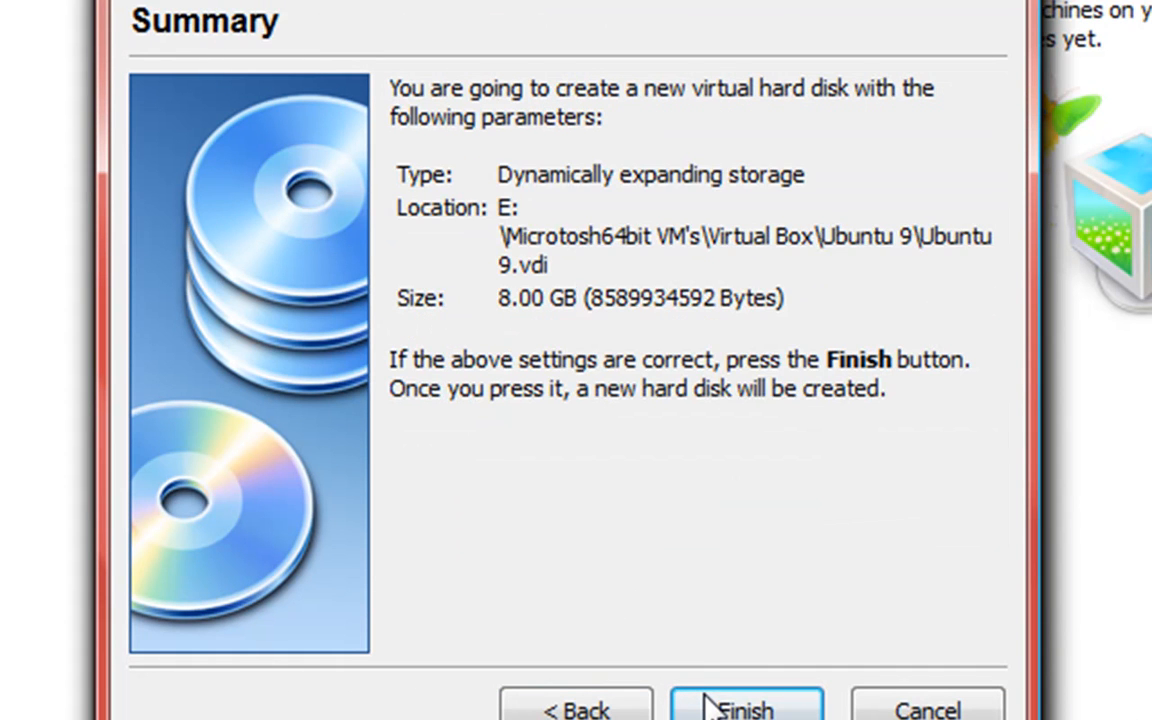
left_click(712, 706)
left_click(712, 706)
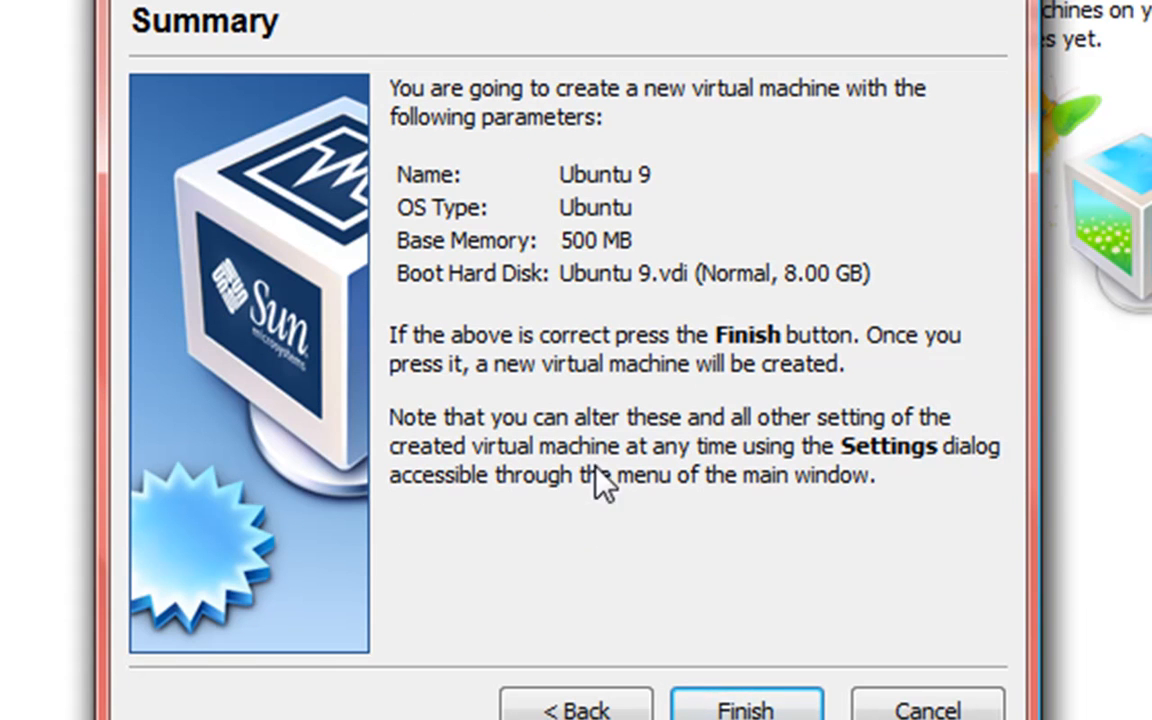
left_click(718, 710)
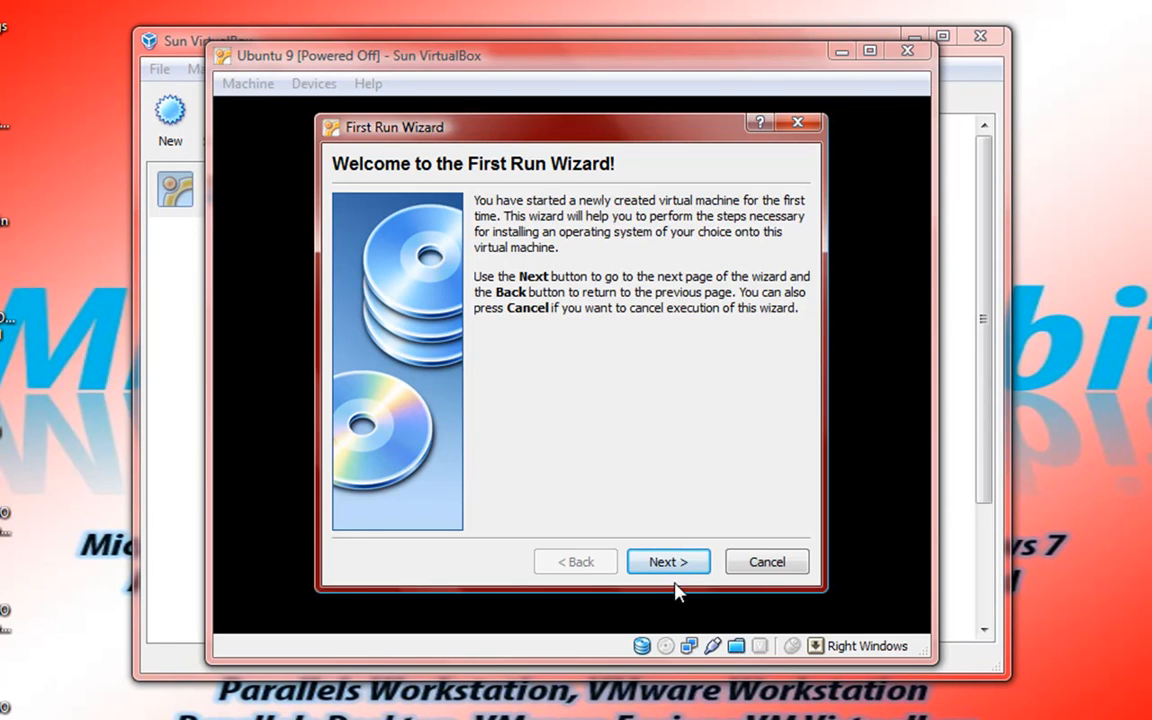
Cancel the First Run Wizard and power off the Ubuntu 9 virtual machine
left_click(754, 561)
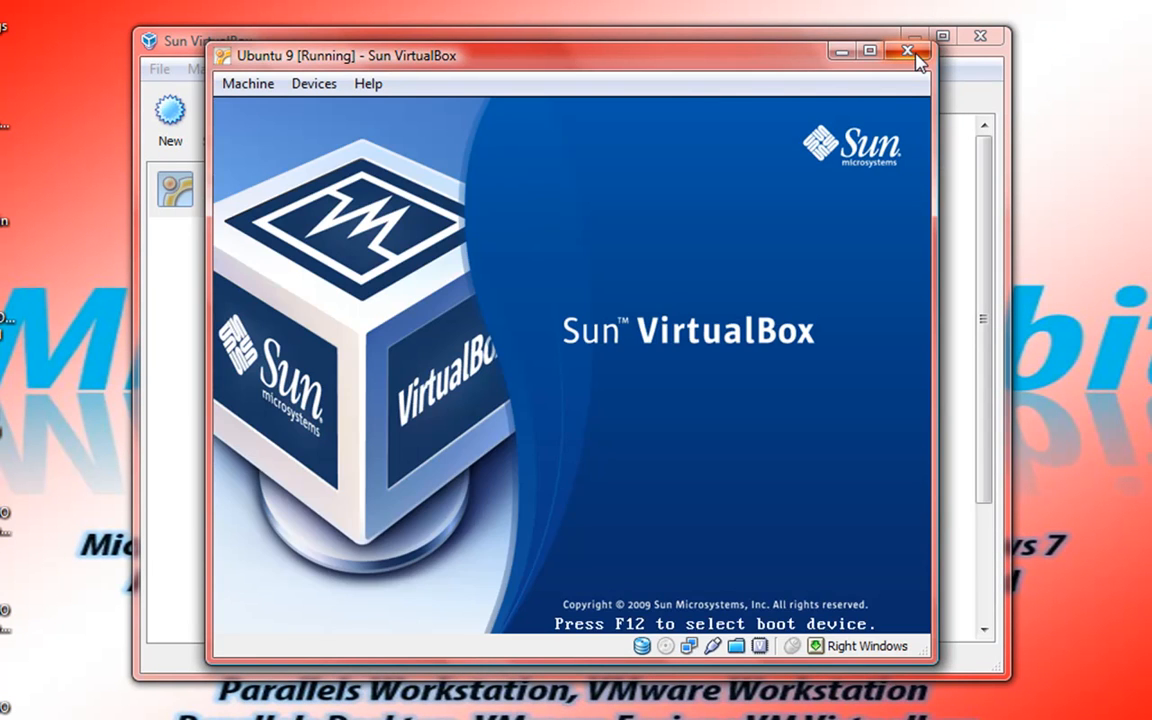
left_click(910, 51)
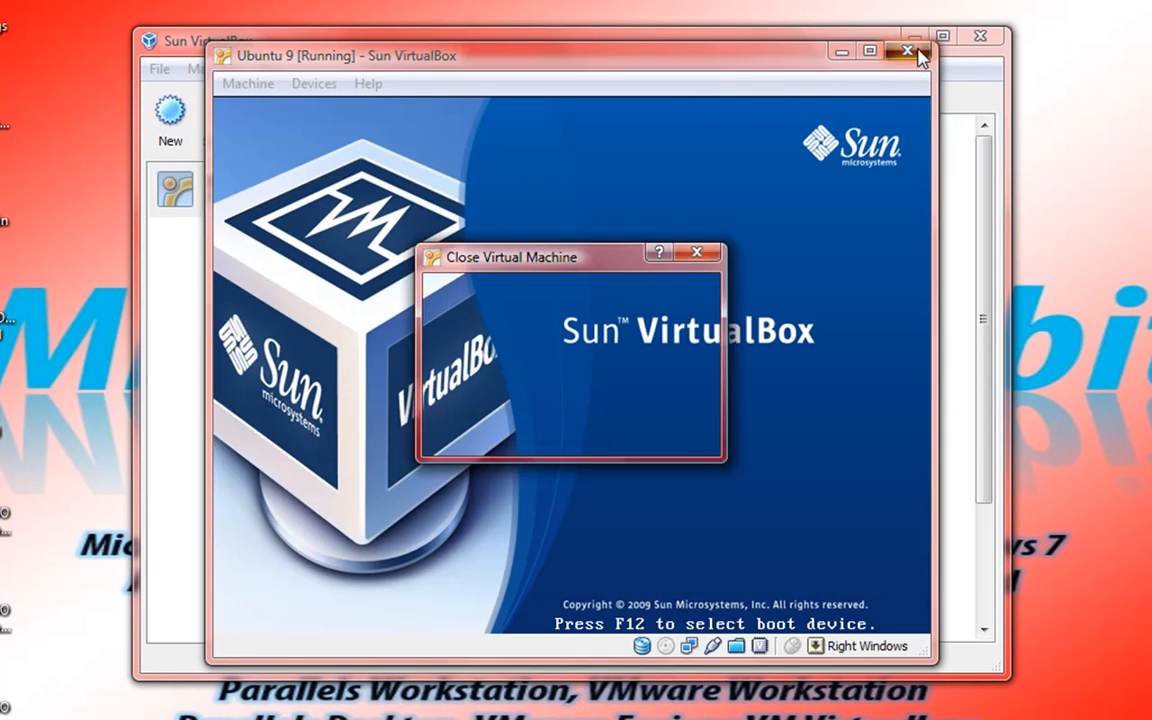
left_click(575, 373)
left_click(476, 429)
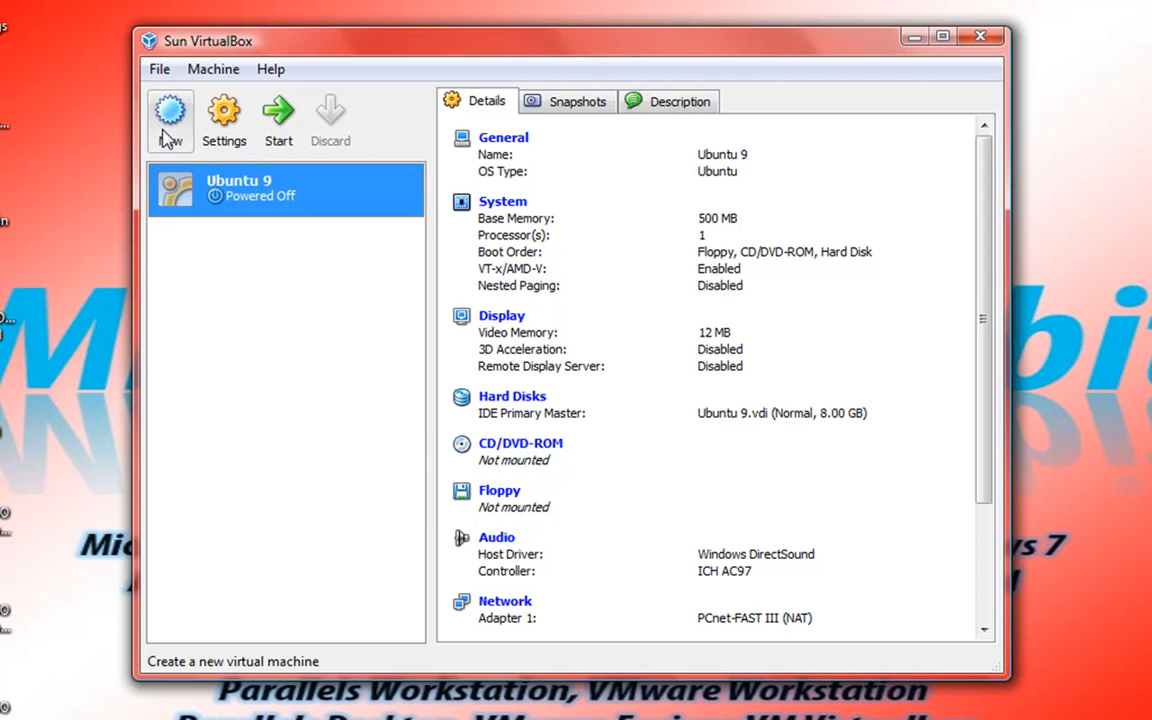
left_click(166, 130)
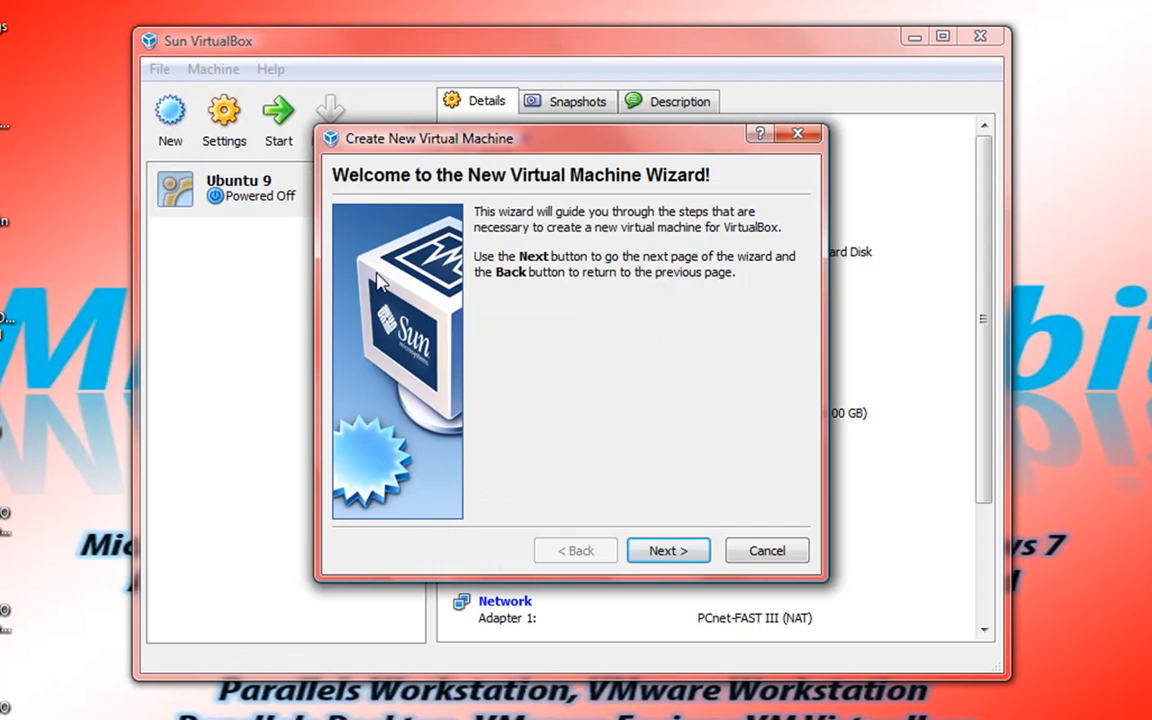
left_click(660, 549)
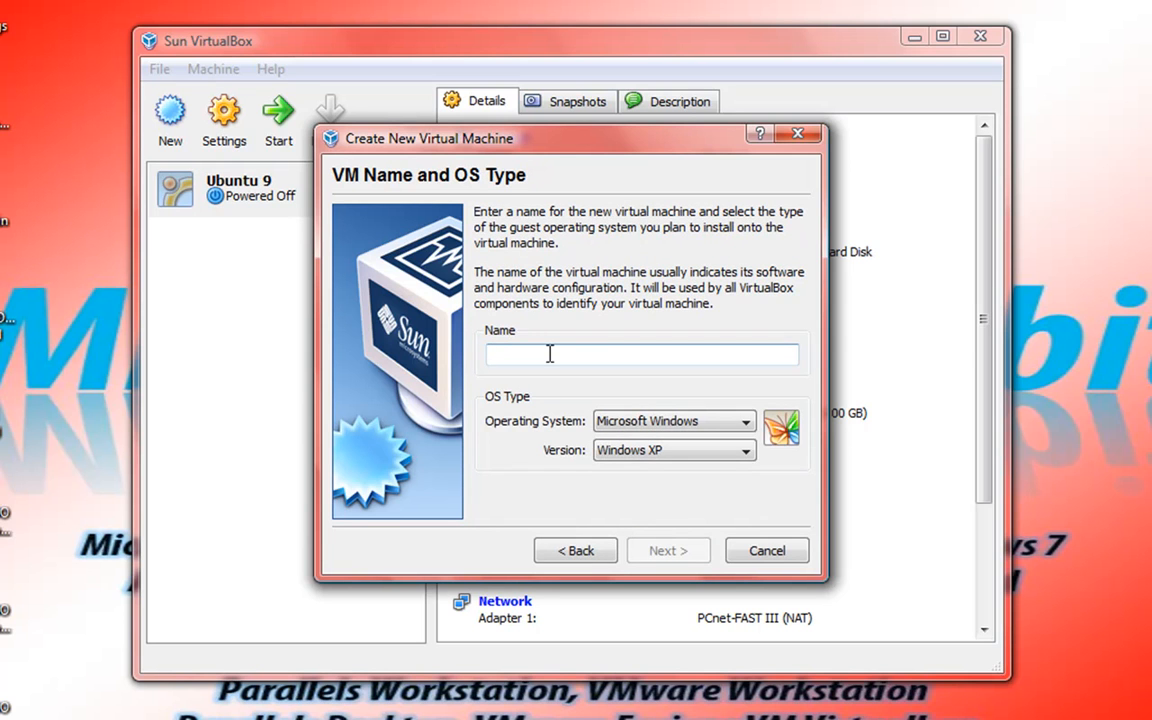
left_click(605, 421)
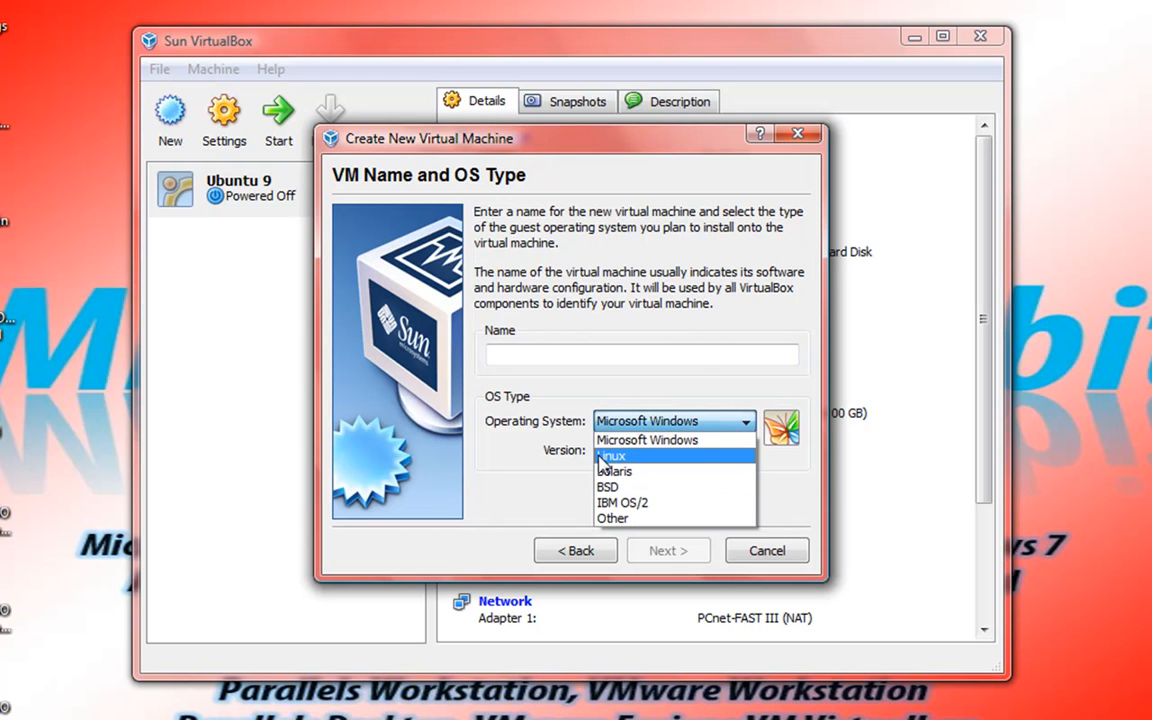
left_click(602, 457)
left_click(621, 456)
left_click(478, 437)
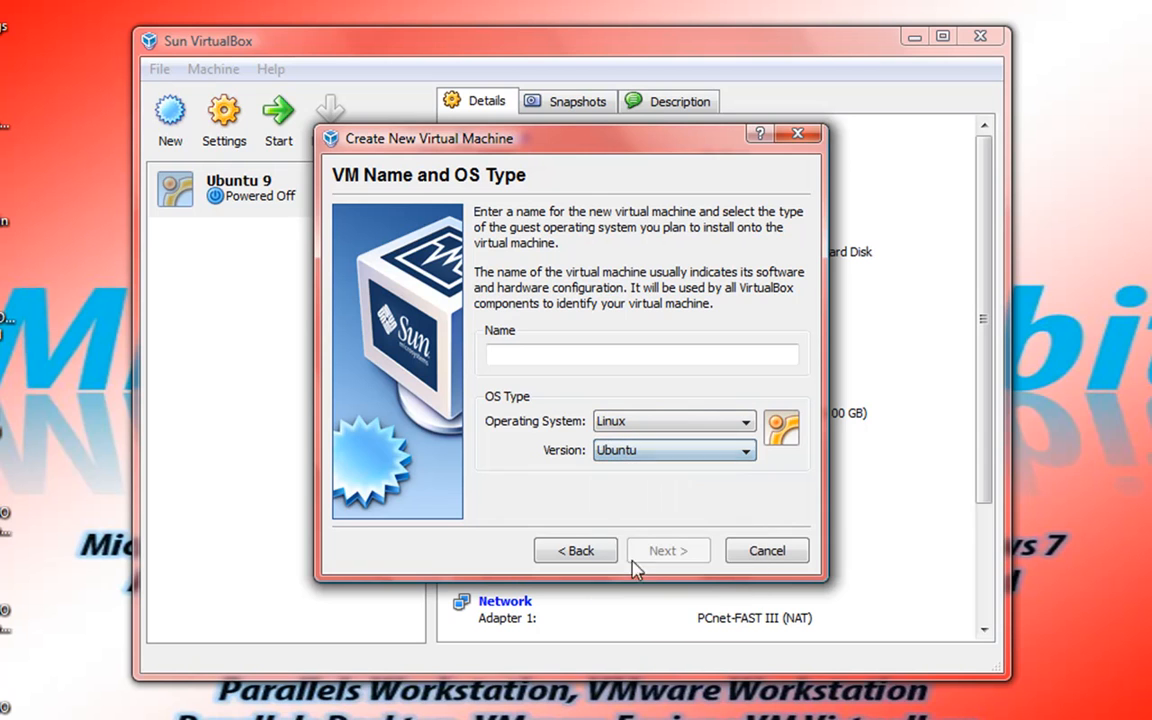
left_click(506, 352)
type("Un")
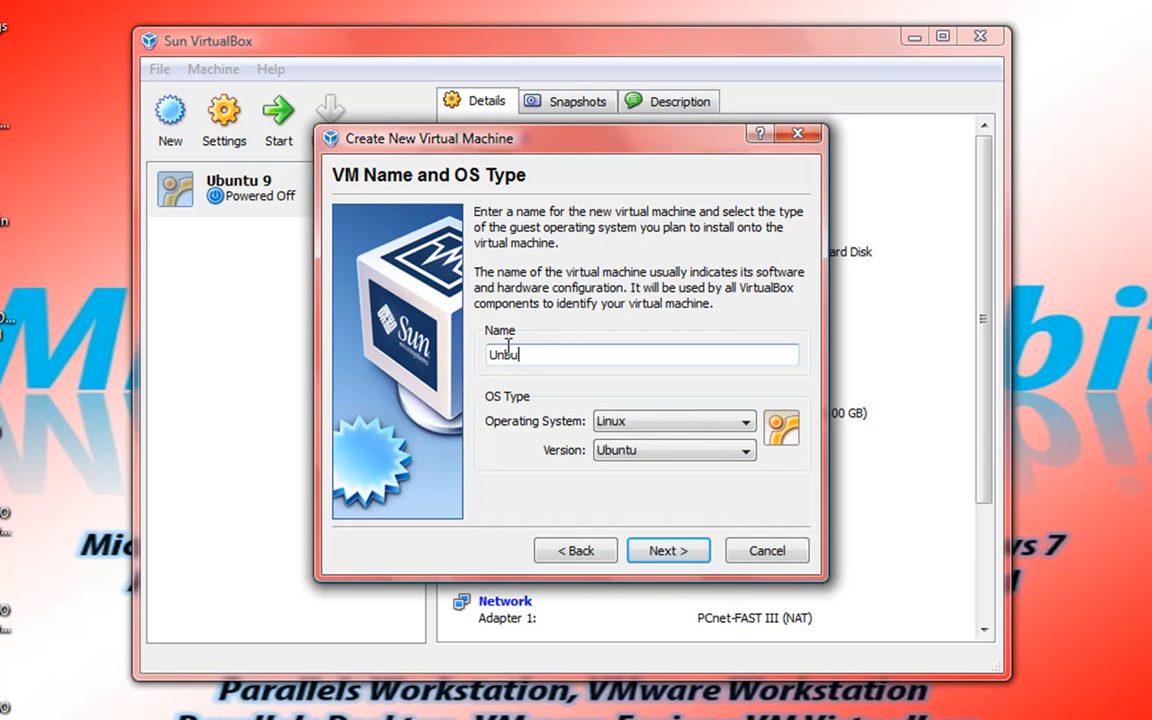
type("bu")
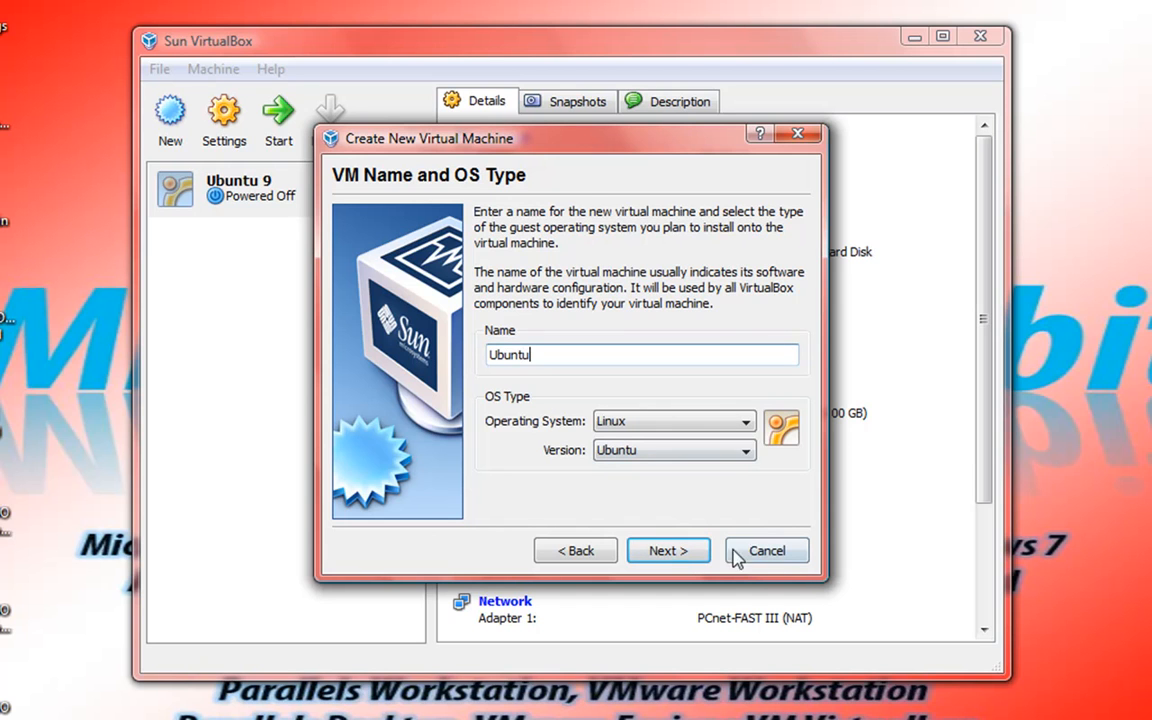
left_click(666, 551)
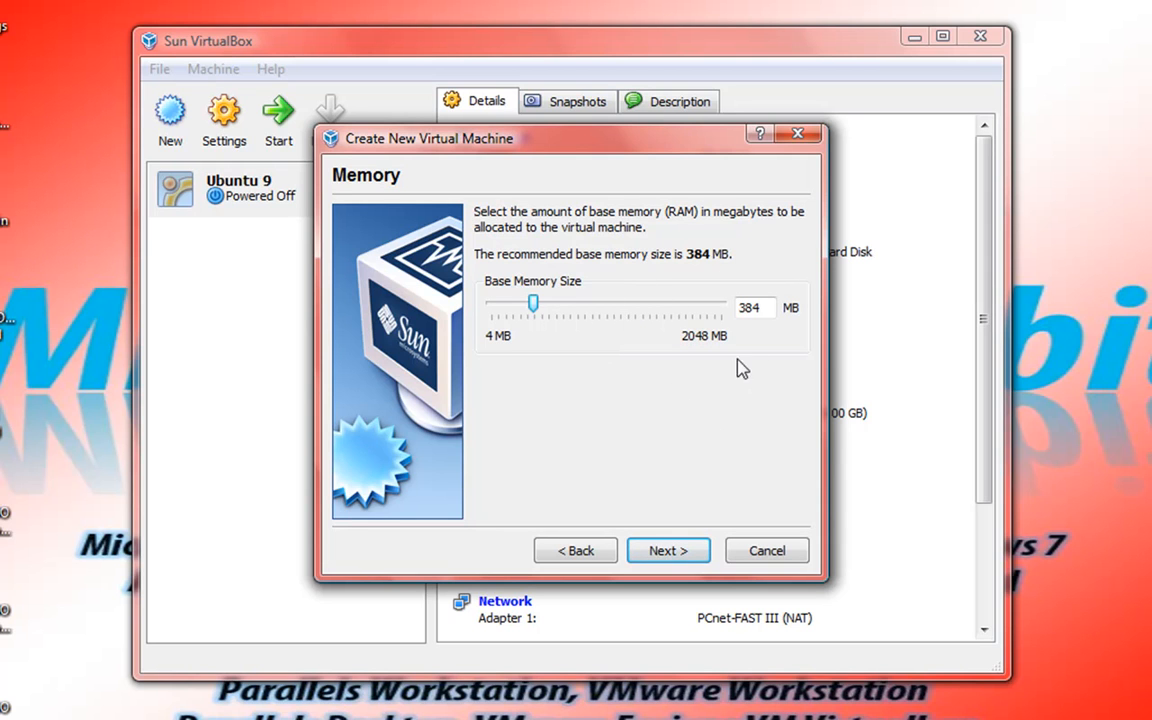
left_click(666, 551)
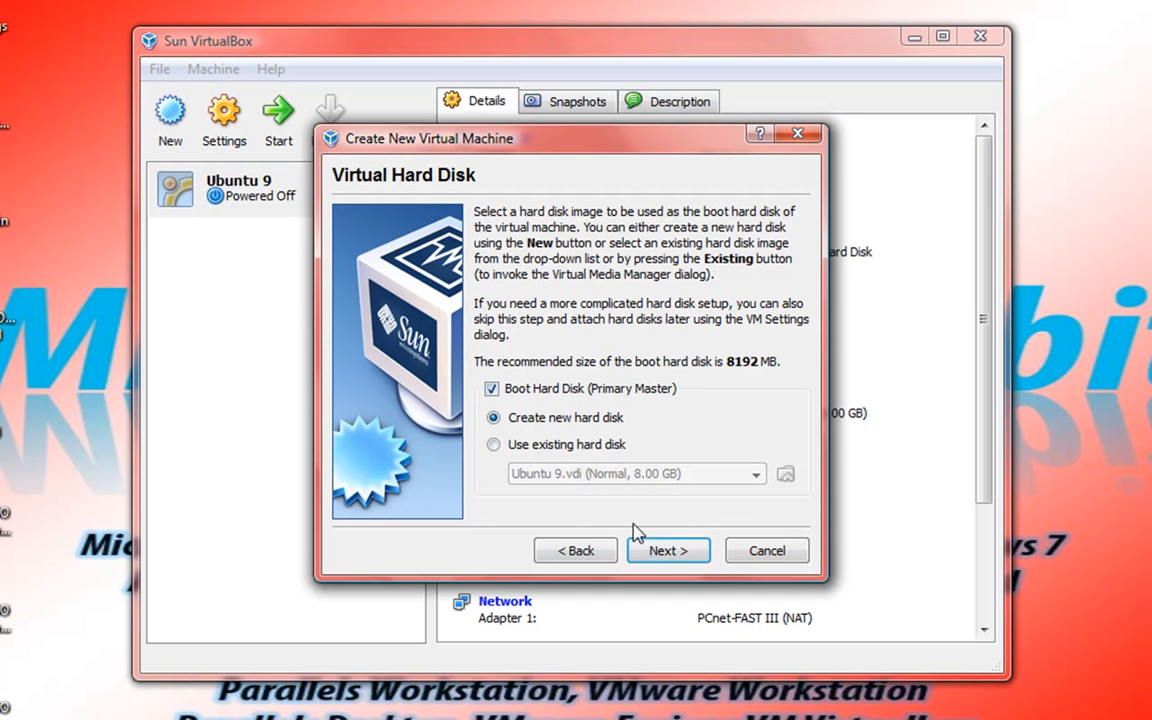
left_click(666, 551)
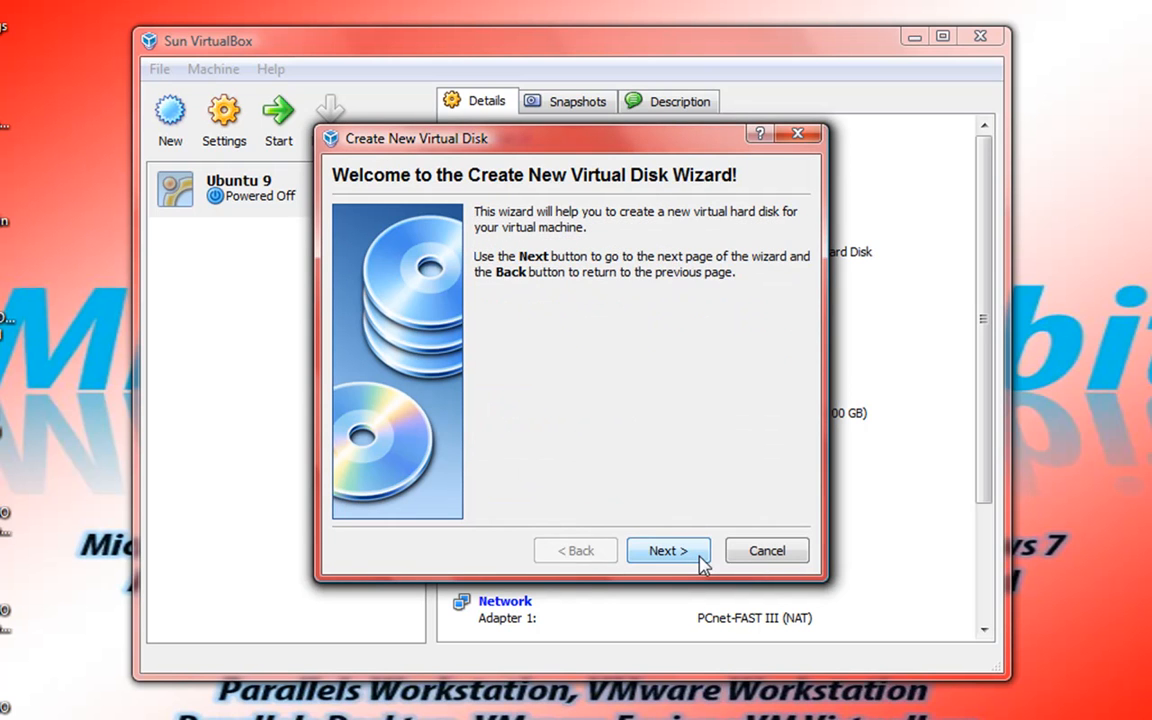
left_click(664, 551)
left_click(738, 556)
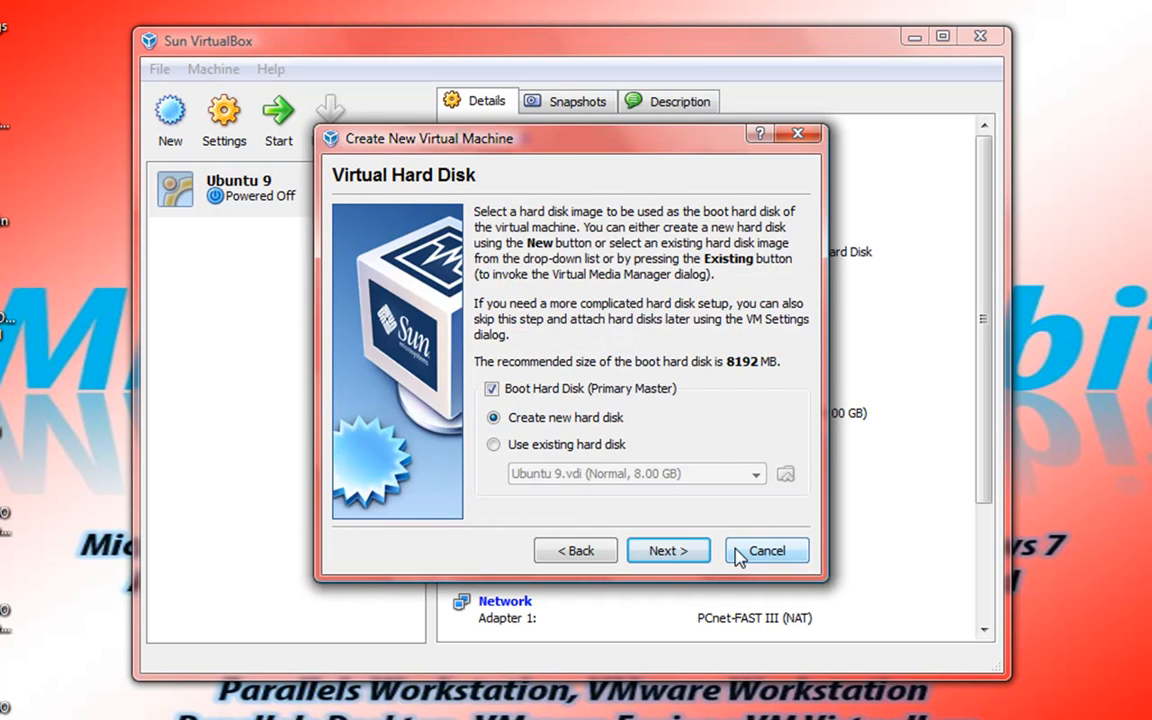
left_click(740, 551)
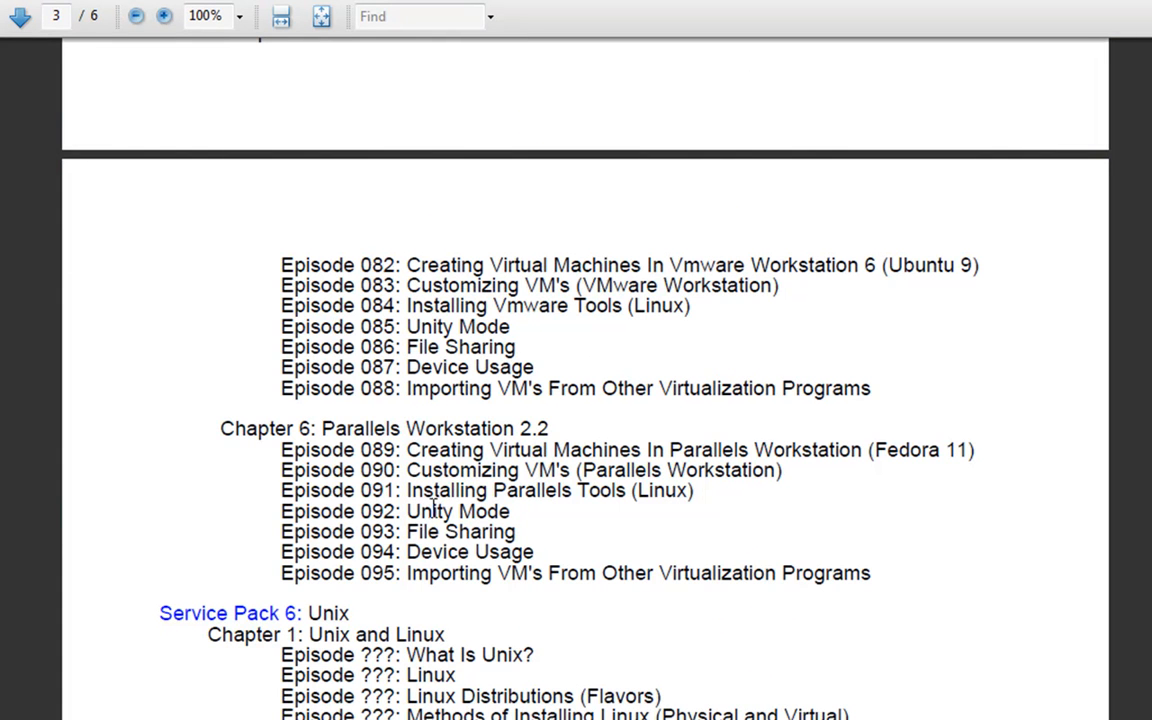
Look back through the PDF episode list to the Service Pack 5 Virtualization chapters and return to Sun VirtualBox
scroll(945, 383, "up", 3)
scroll(585, 380, "up", 3)
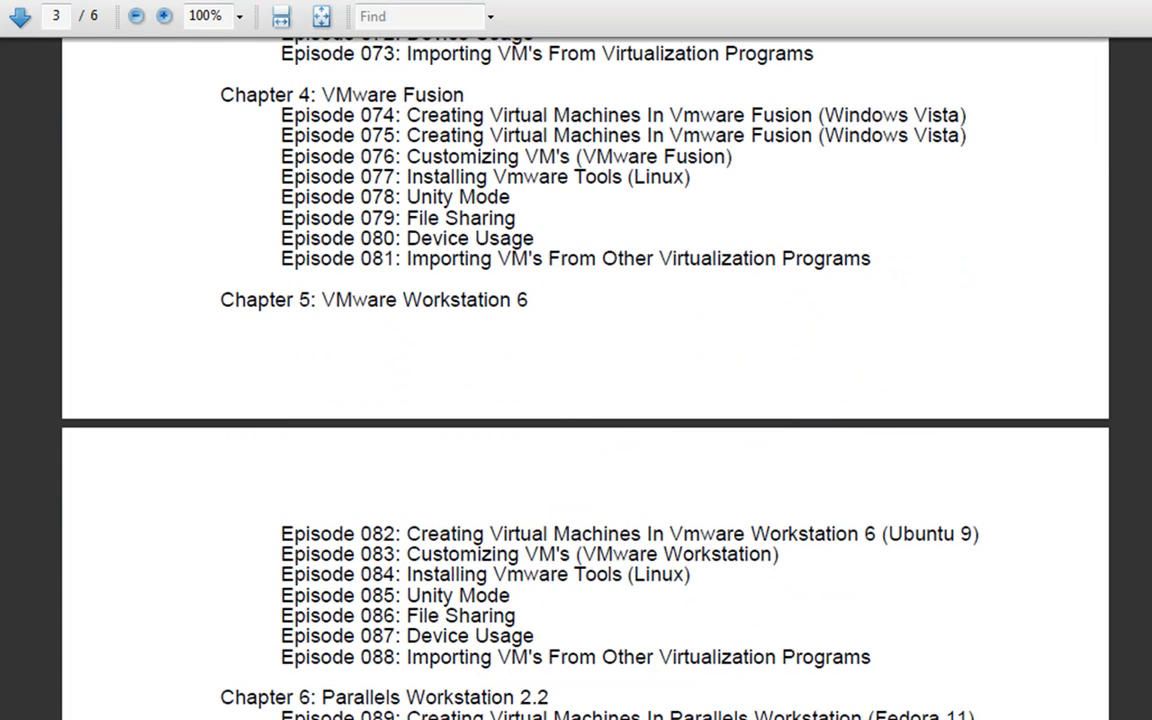
scroll(585, 380, "up", 20)
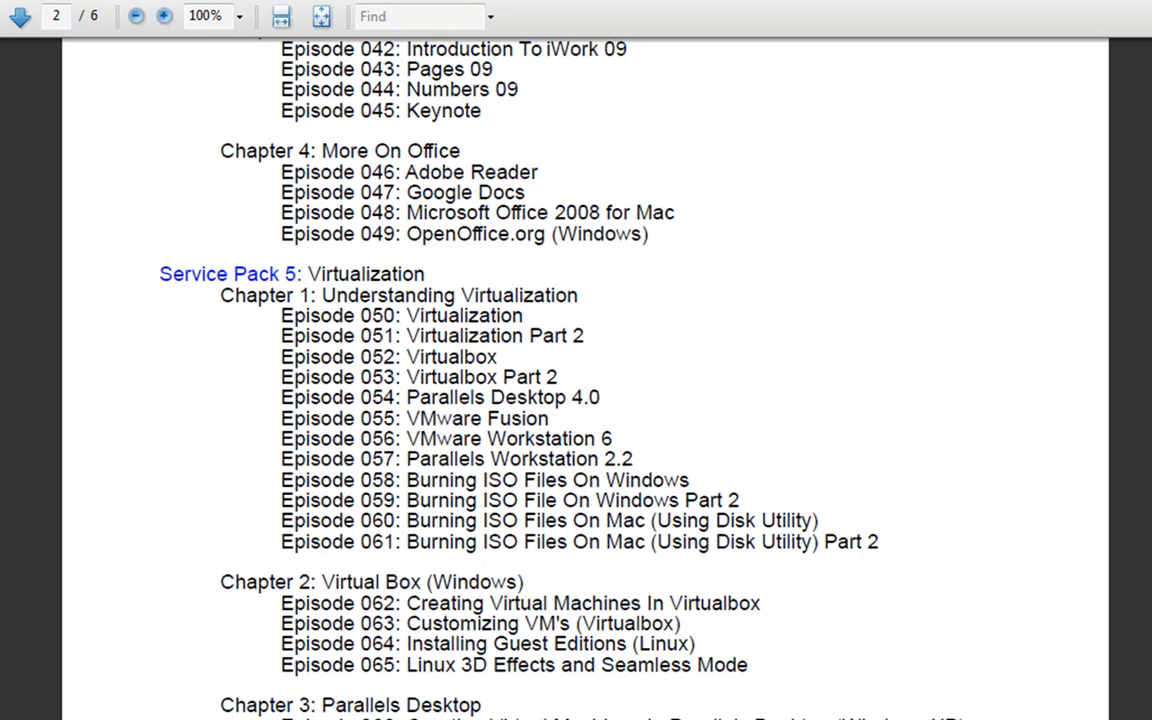
left_click(503, 718)
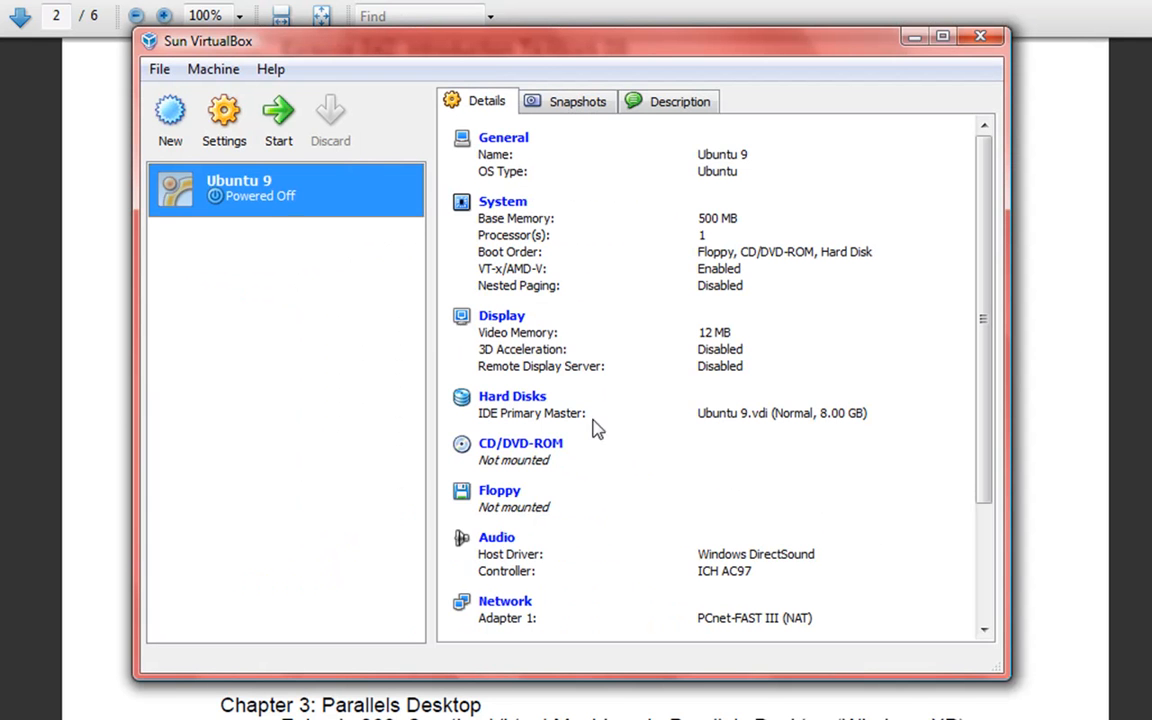